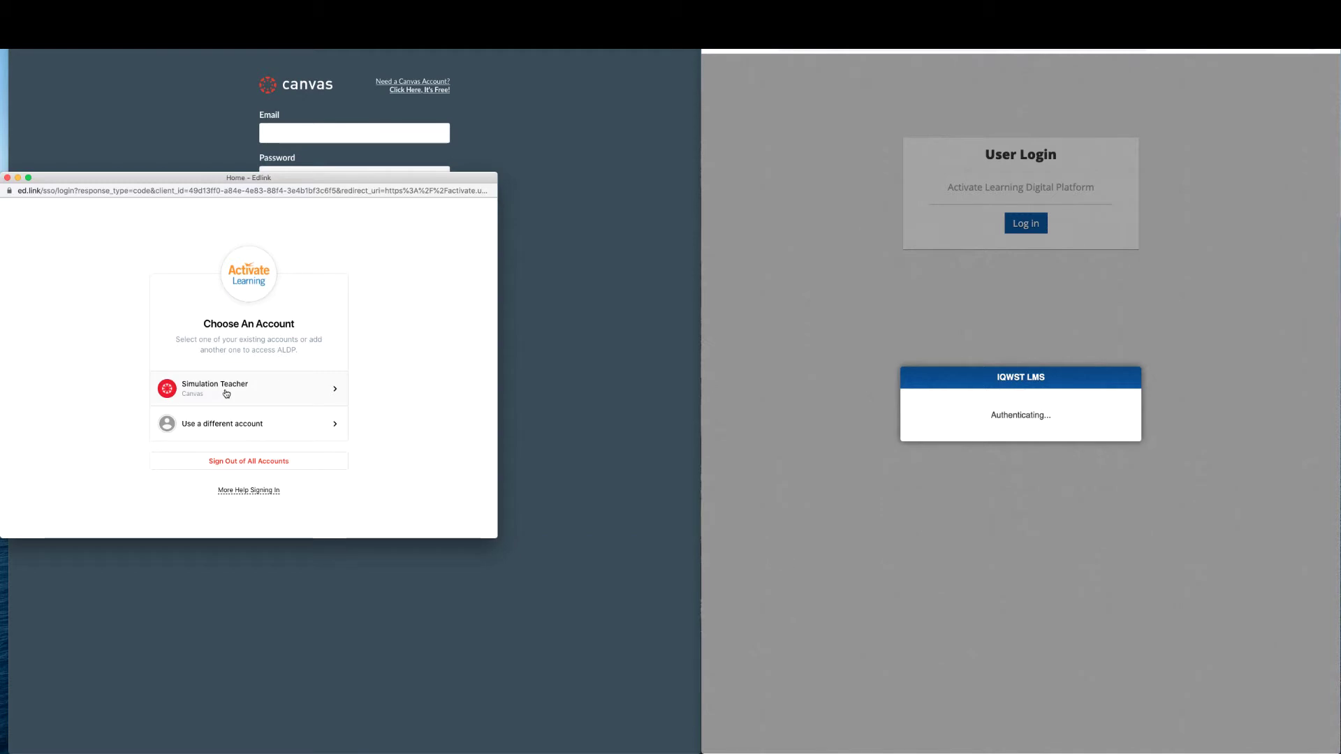
- Sign in with the teacher's Canvas account from the Edlink account chooser
{"action": "left_click", "coordinate": [225, 391]}
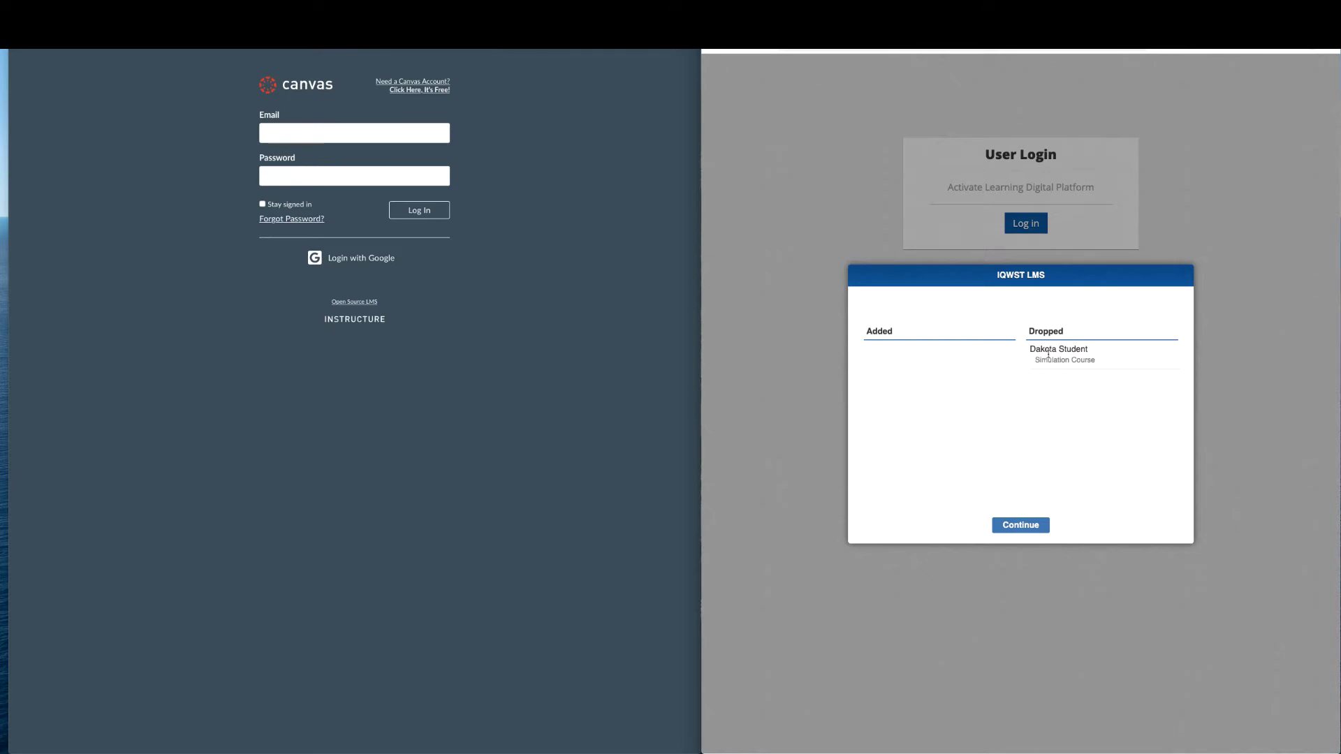
- Open Physical Science v3 Lesson 1 Activity 1.1, Strange Images, with Teacher Tools showing
{"action": "left_click", "coordinate": [1023, 526]}
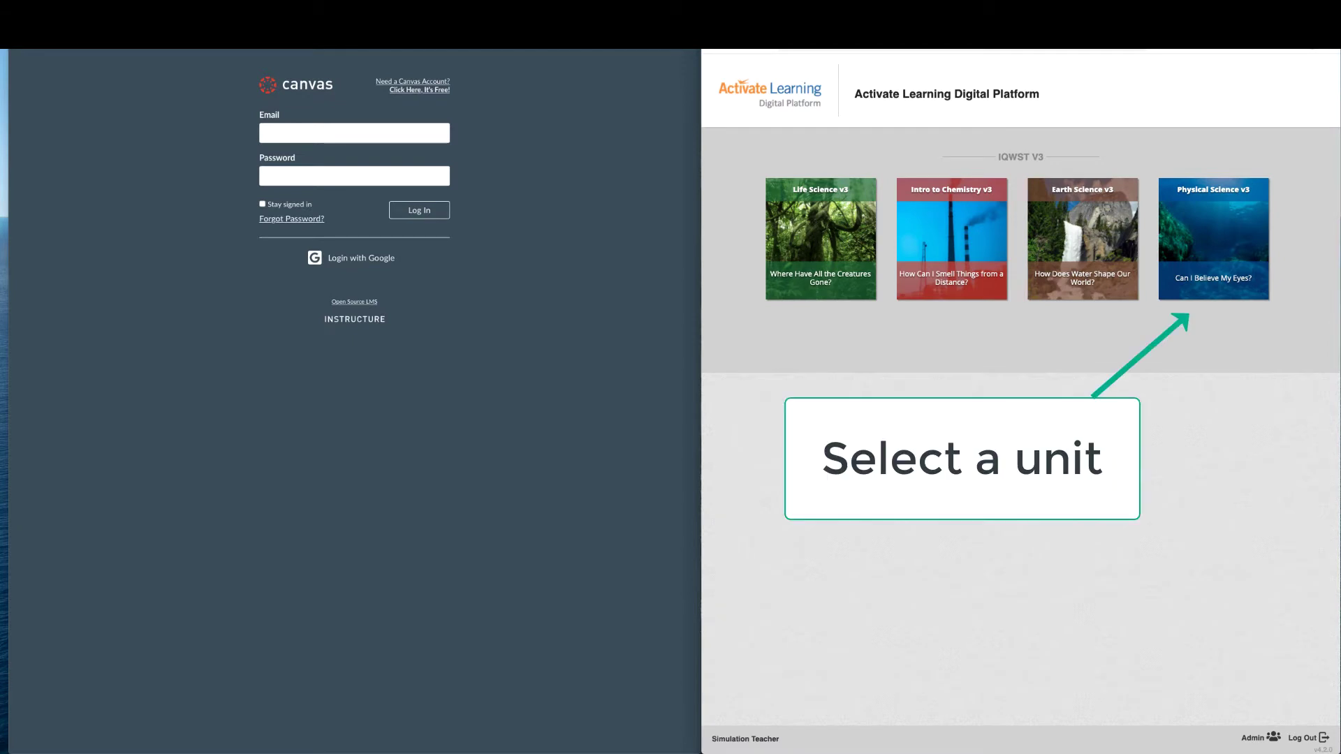
{"action": "left_click", "coordinate": [1219, 249]}
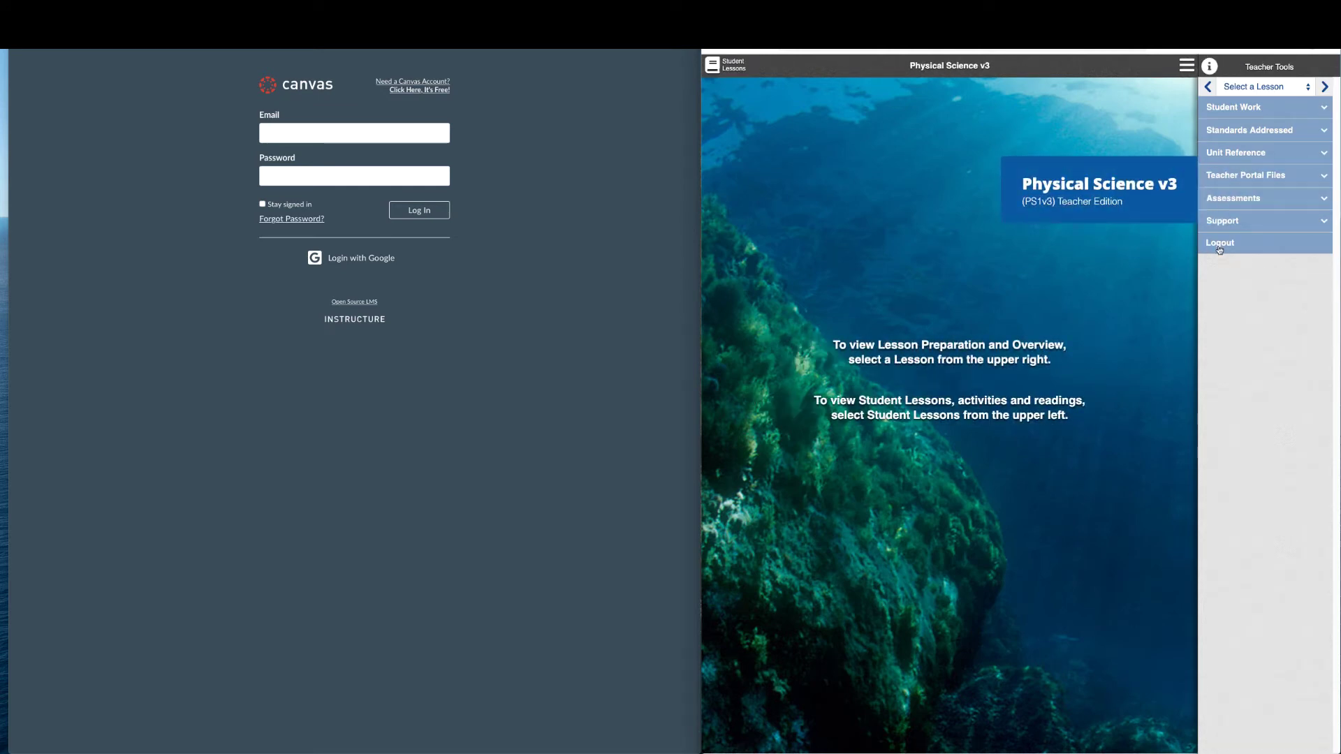
{"action": "left_click", "coordinate": [712, 66]}
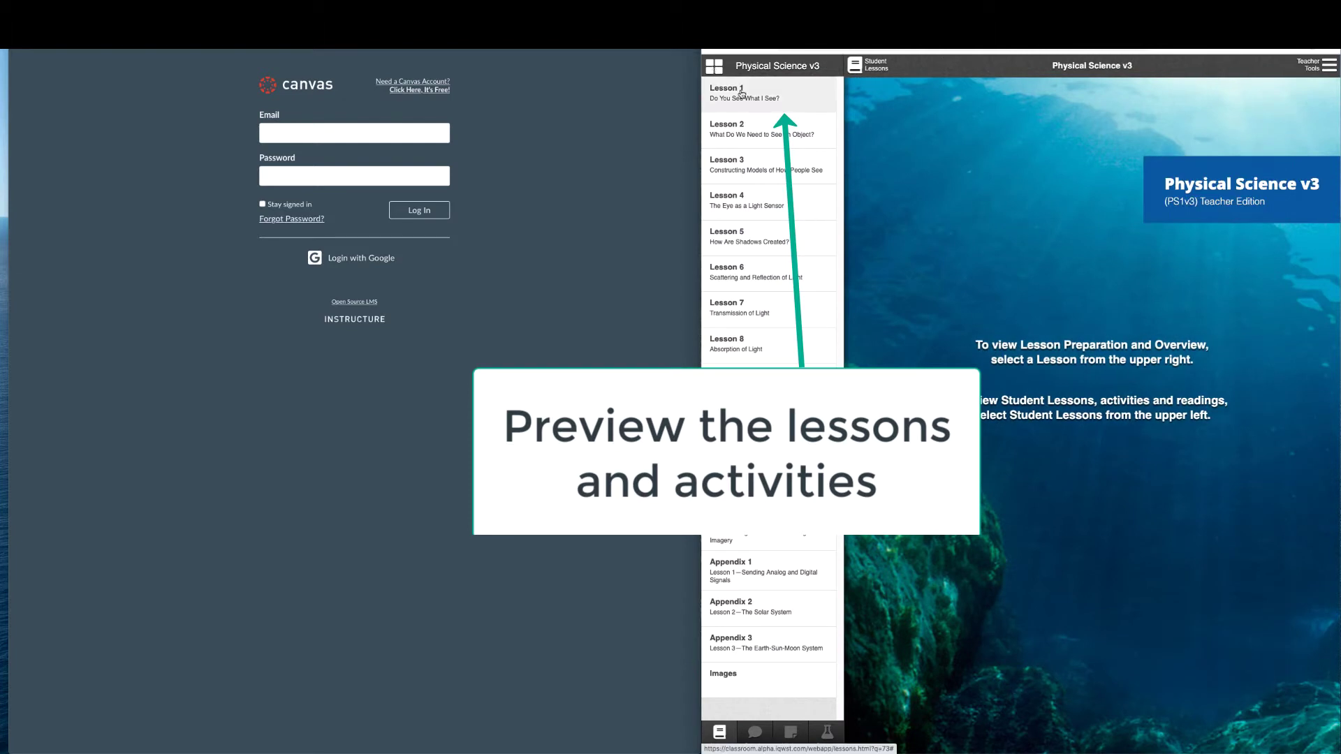
{"action": "left_click", "coordinate": [748, 97]}
{"action": "left_click", "coordinate": [769, 120]}
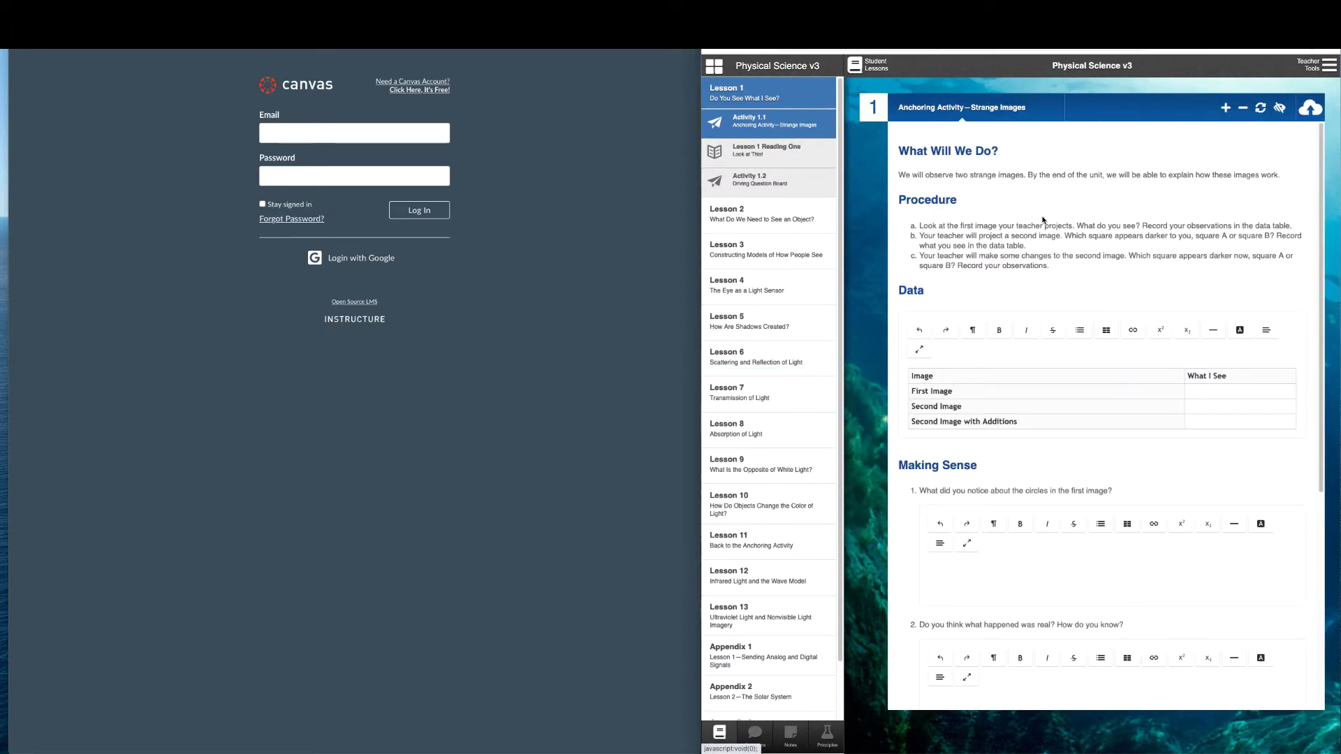
{"action": "scroll", "coordinate": [1040, 215], "scroll_direction": "down", "scroll_amount": 3}
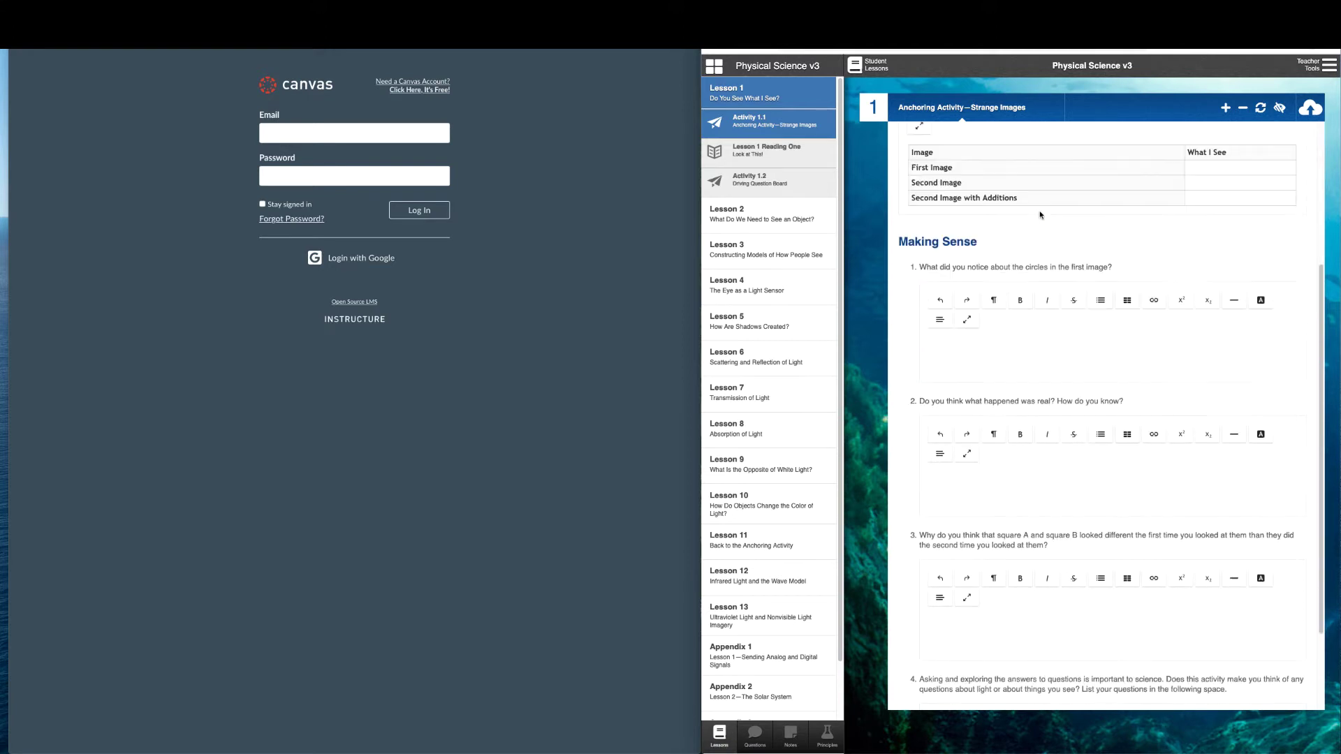
{"action": "scroll", "coordinate": [1040, 215], "scroll_direction": "up", "scroll_amount": 3}
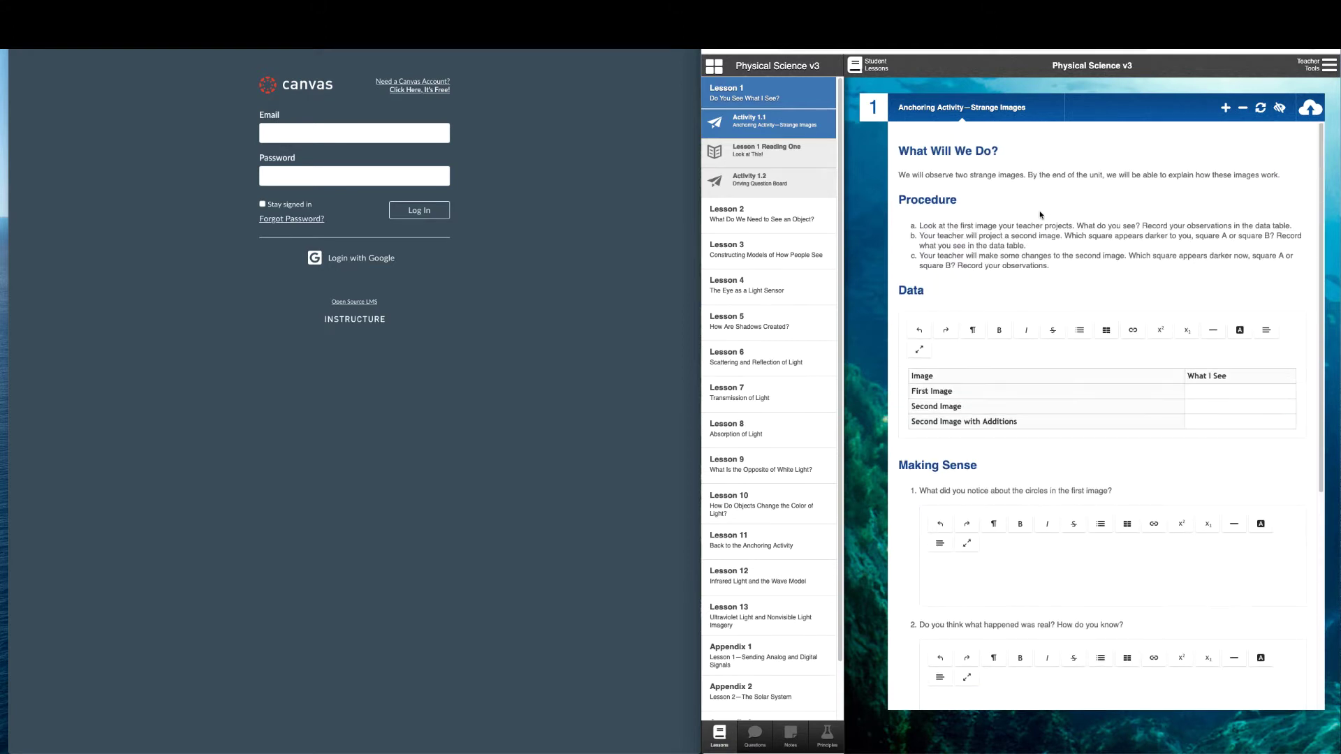
{"action": "left_click", "coordinate": [1328, 67]}
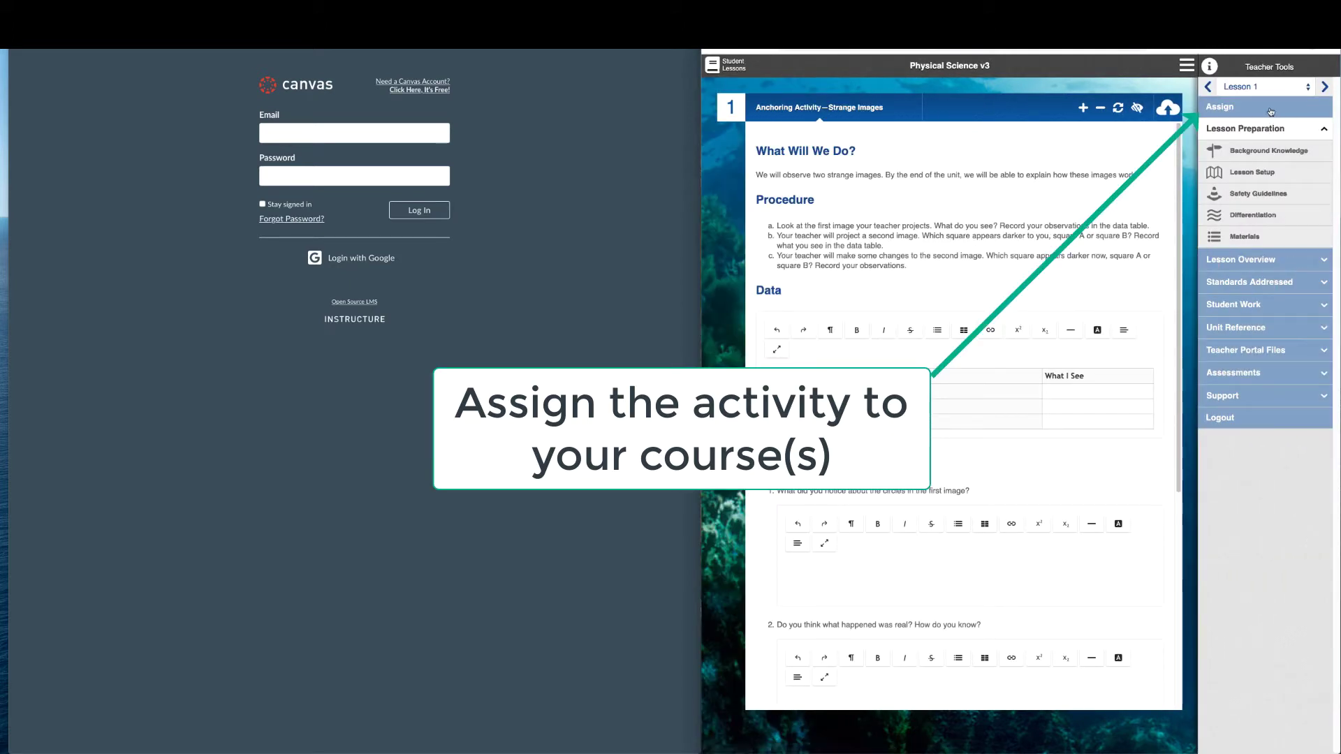
- Start an assignment to Simulation Course, keeping only Activity 1.1 at 100 points
{"action": "left_click", "coordinate": [1271, 108]}
{"action": "left_click", "coordinate": [1027, 338]}
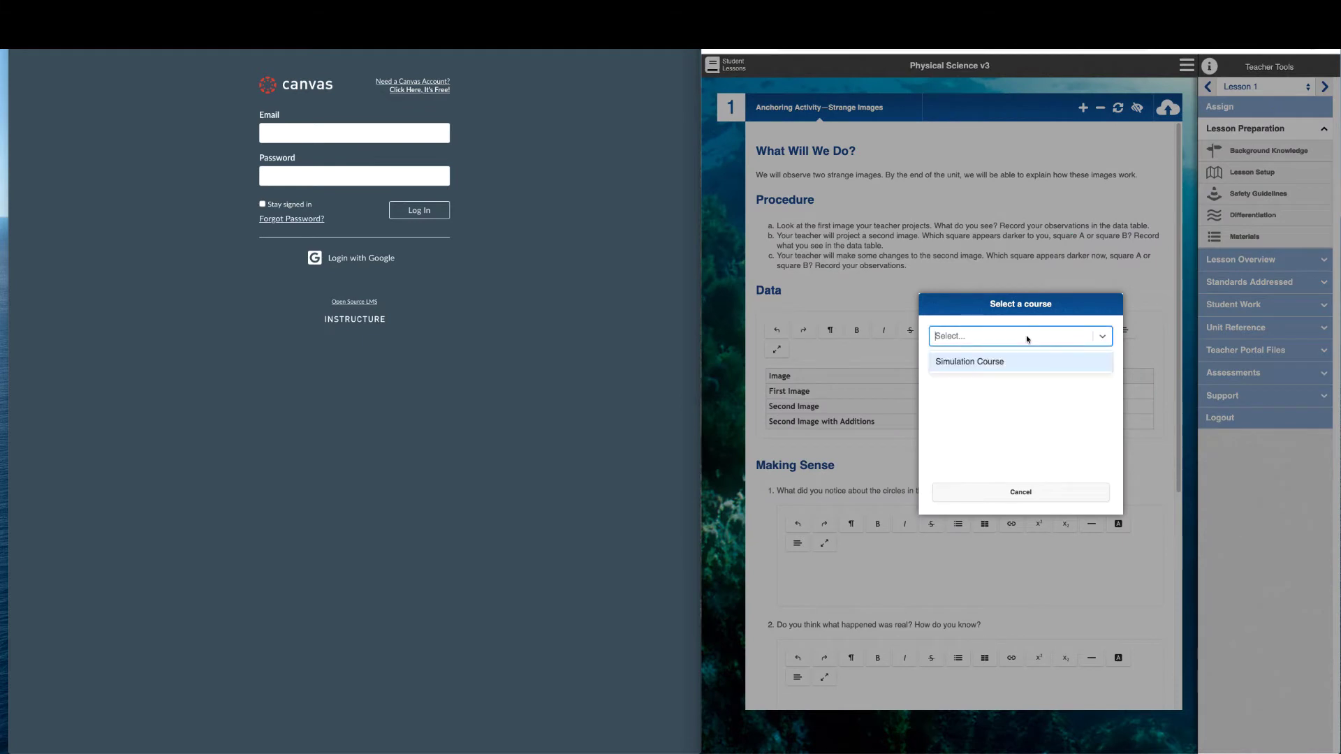
{"action": "left_click", "coordinate": [987, 363]}
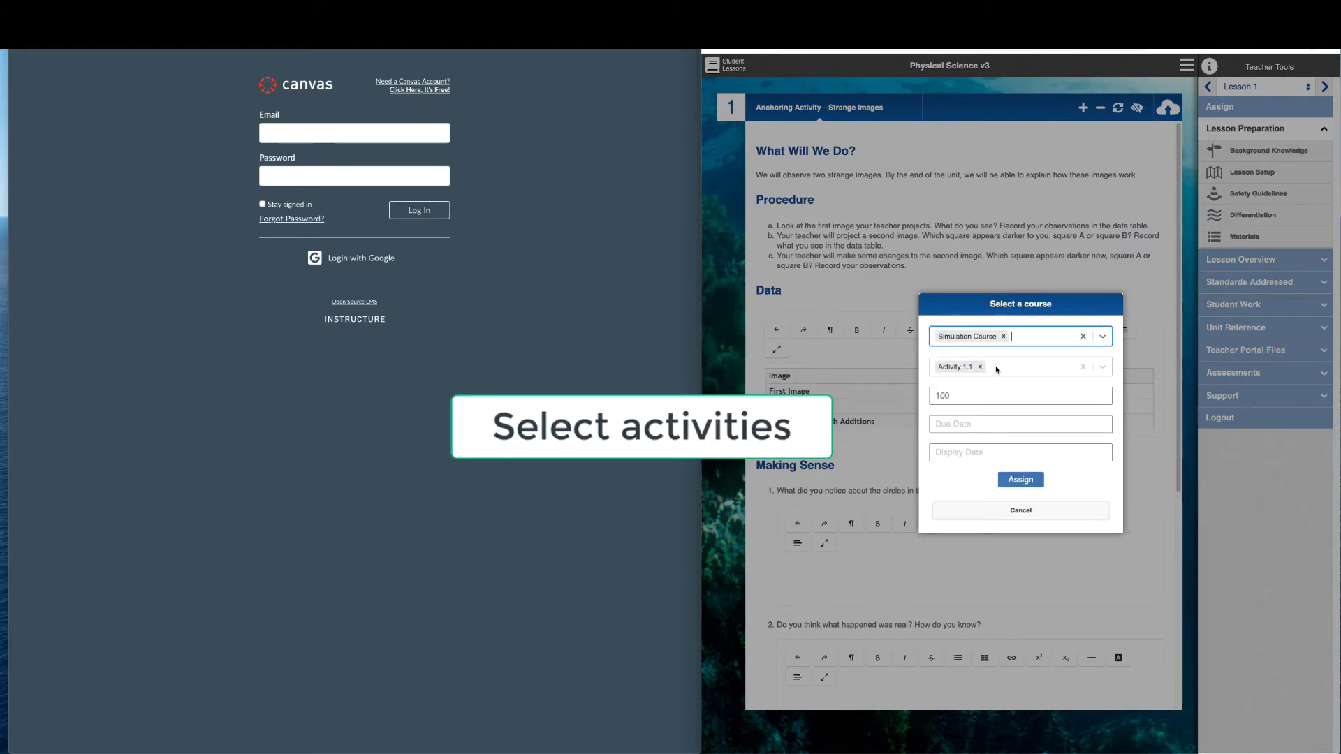
{"action": "left_click", "coordinate": [1009, 370]}
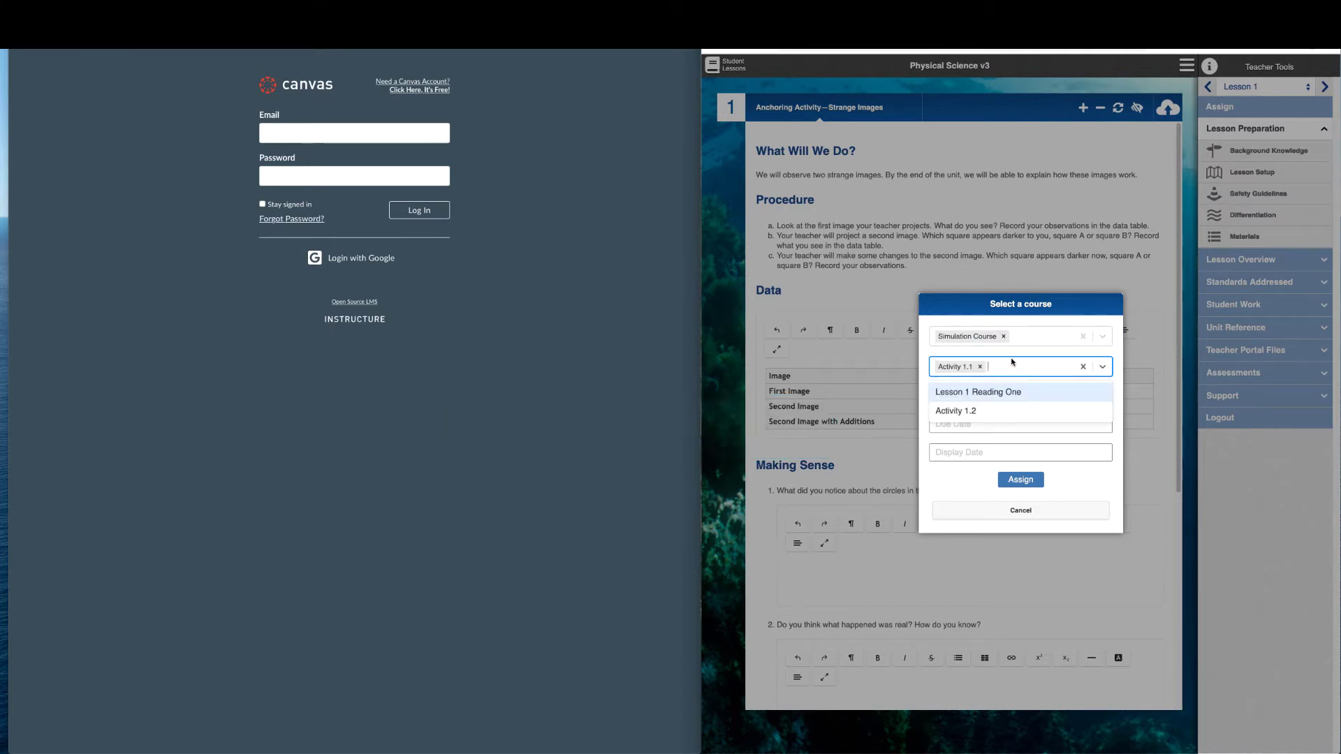
{"action": "left_click", "coordinate": [1014, 353]}
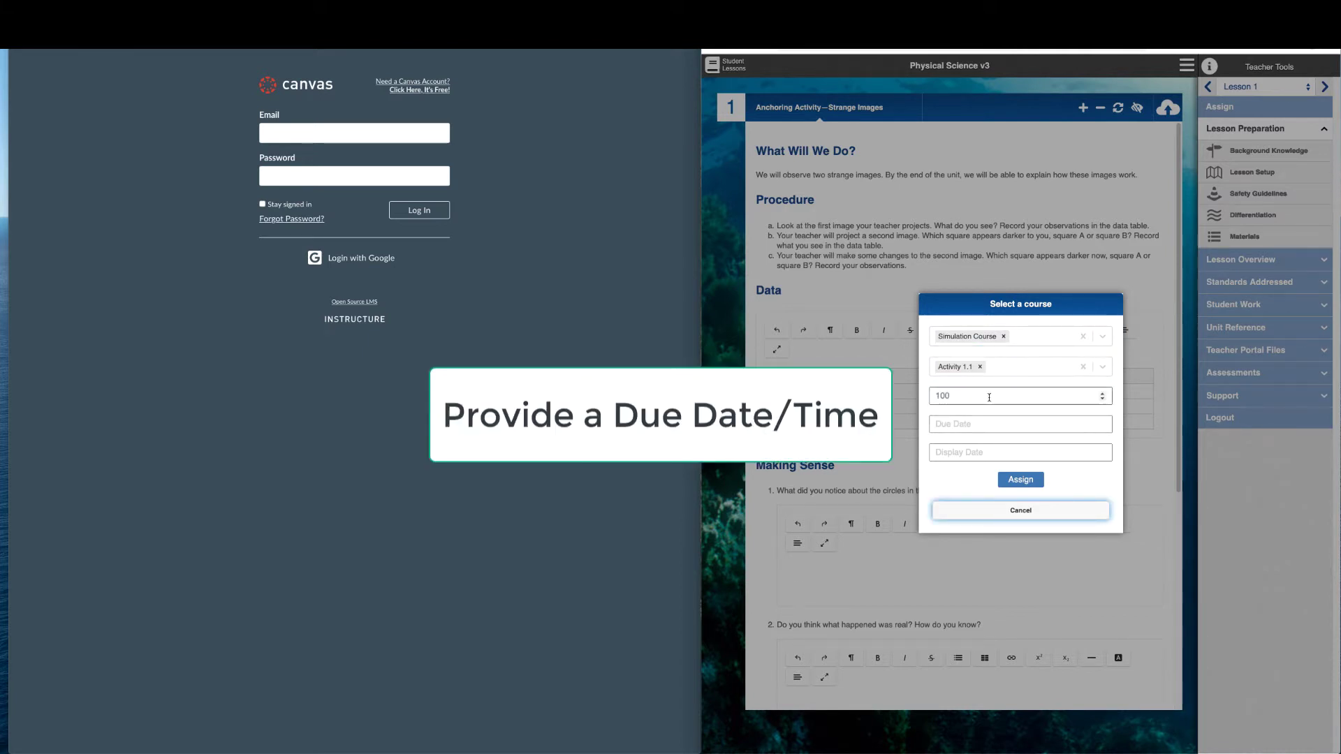
- Set due 2020-07-03 5:00 PM and display 2020-06-30 6:16 PM, then assign
{"action": "left_click", "coordinate": [988, 424]}
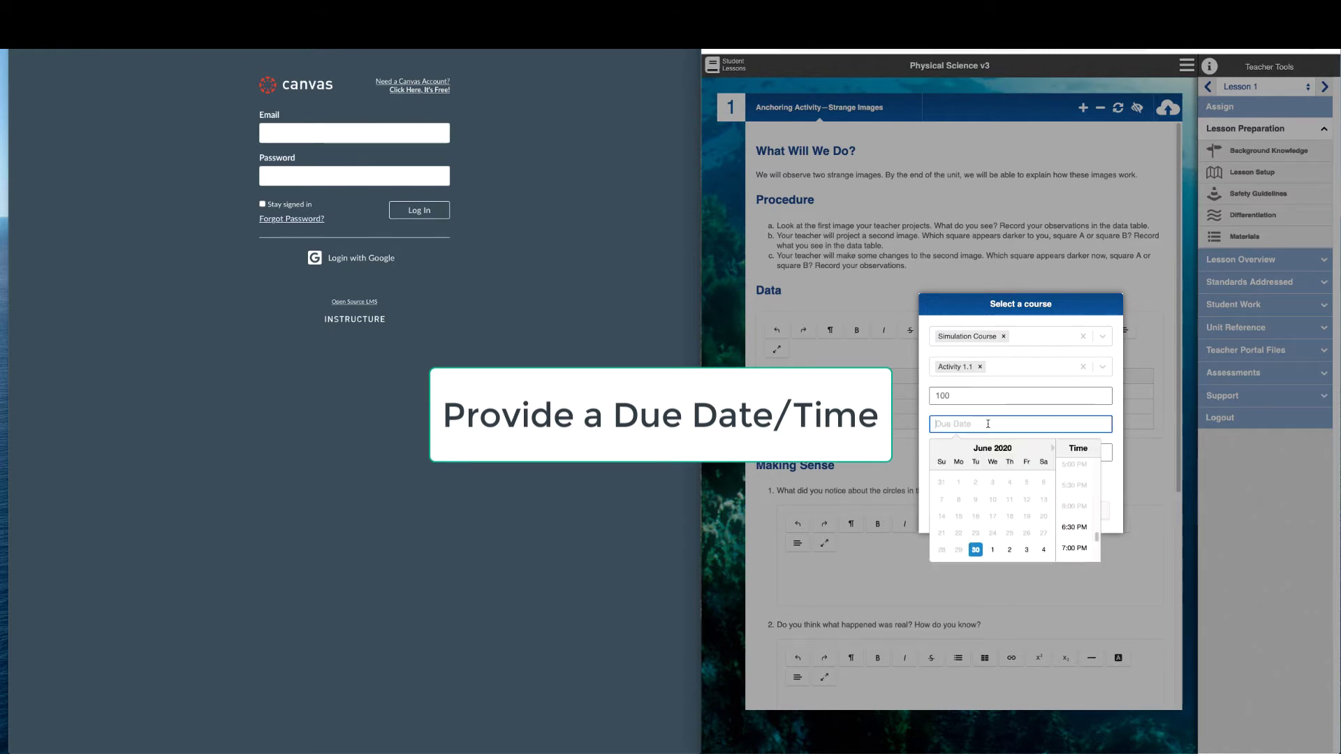
{"action": "left_click", "coordinate": [1026, 550]}
{"action": "left_click", "coordinate": [1073, 464]}
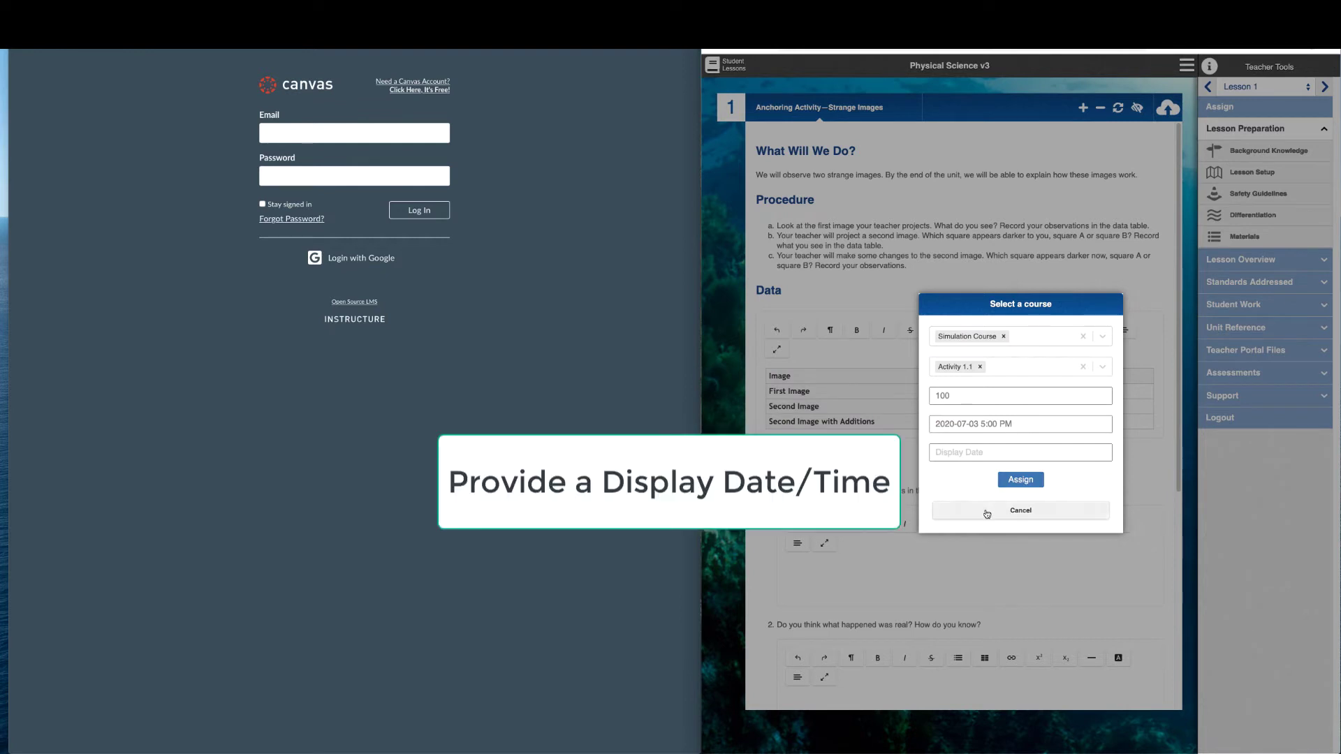
{"action": "left_click", "coordinate": [996, 454]}
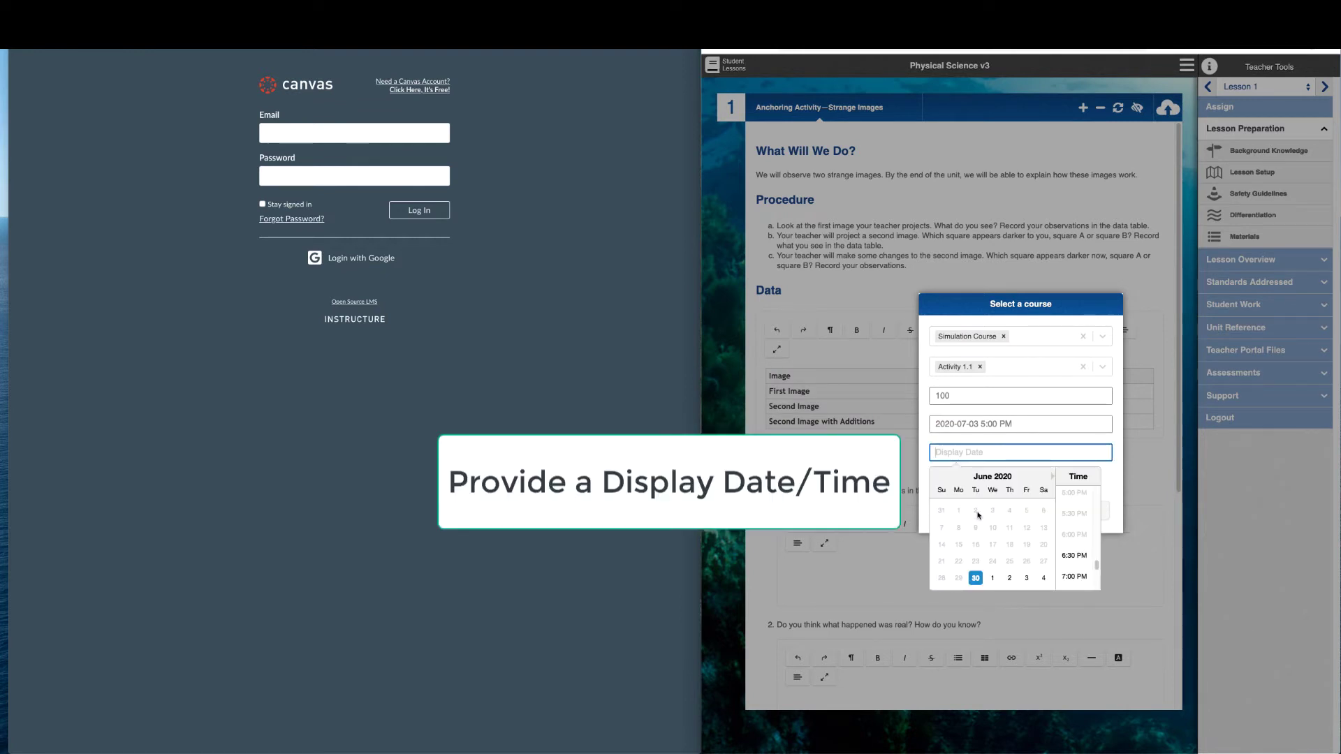
{"action": "left_click", "coordinate": [976, 579]}
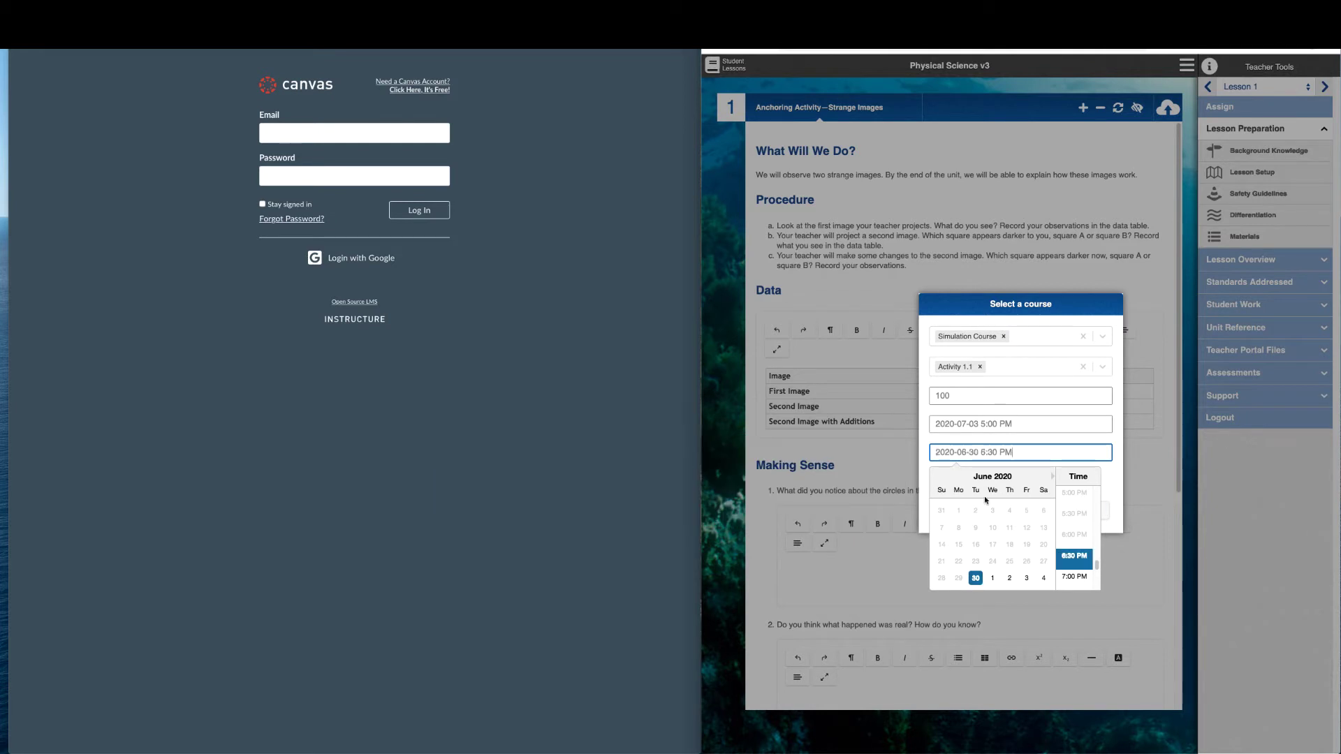
{"action": "double_click", "coordinate": [988, 452]}
{"action": "type", "text": "16"}
{"action": "key", "text": "Tab"}
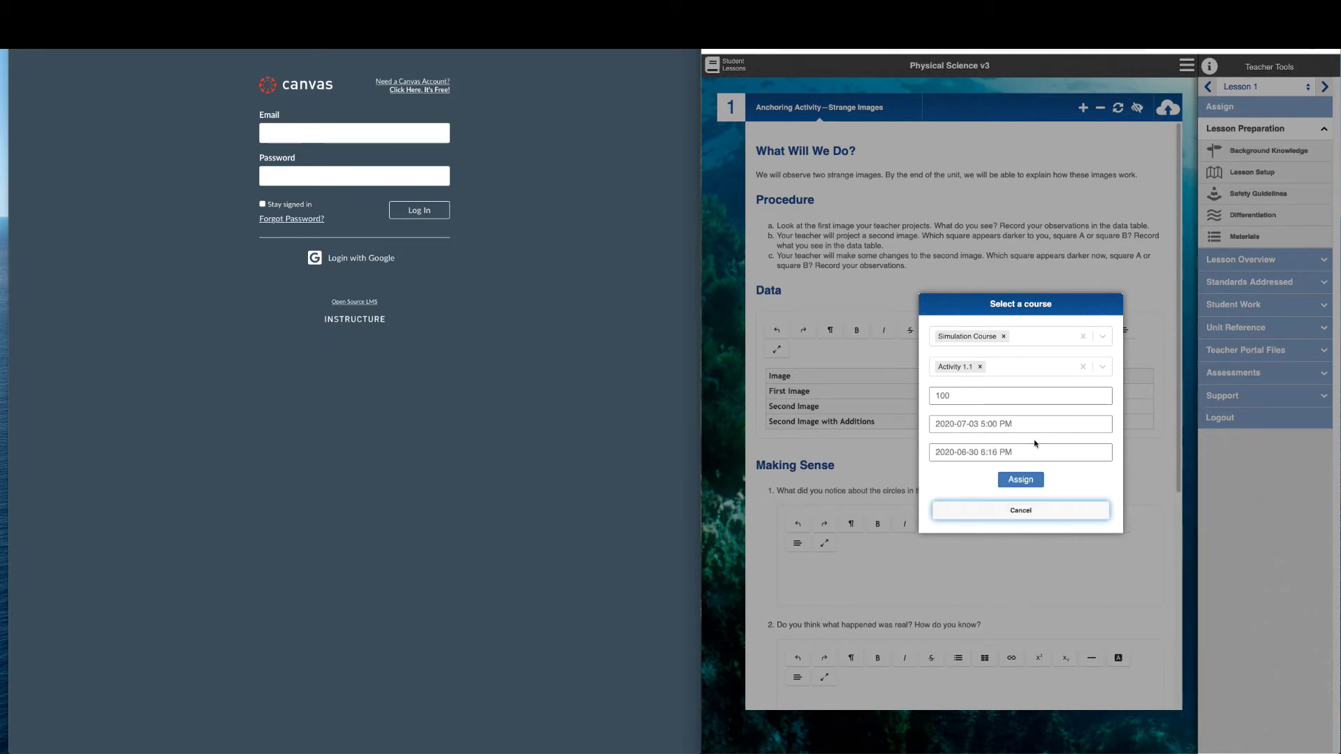
{"action": "left_click", "coordinate": [1024, 481]}
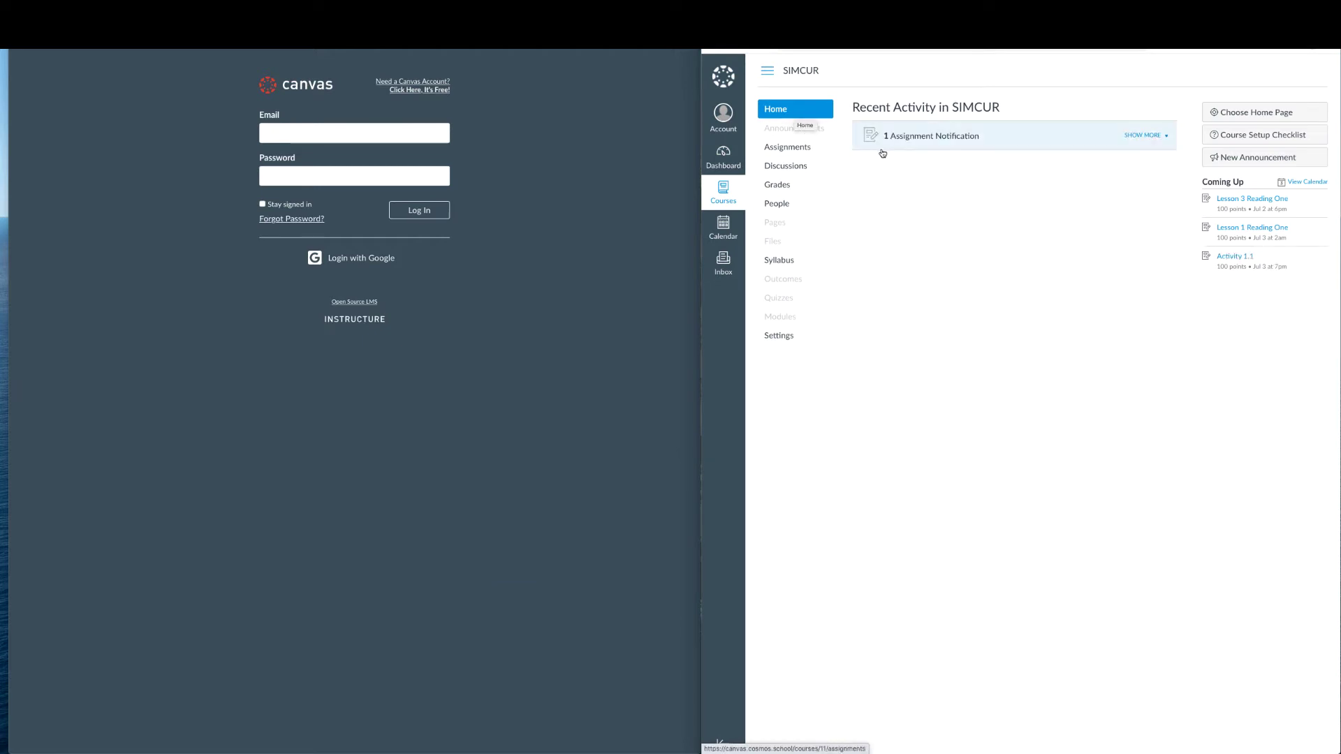
- Expand the 'Assignment Created - Activity 1.1' notification, then begin the student login
{"action": "left_click", "coordinate": [946, 139]}
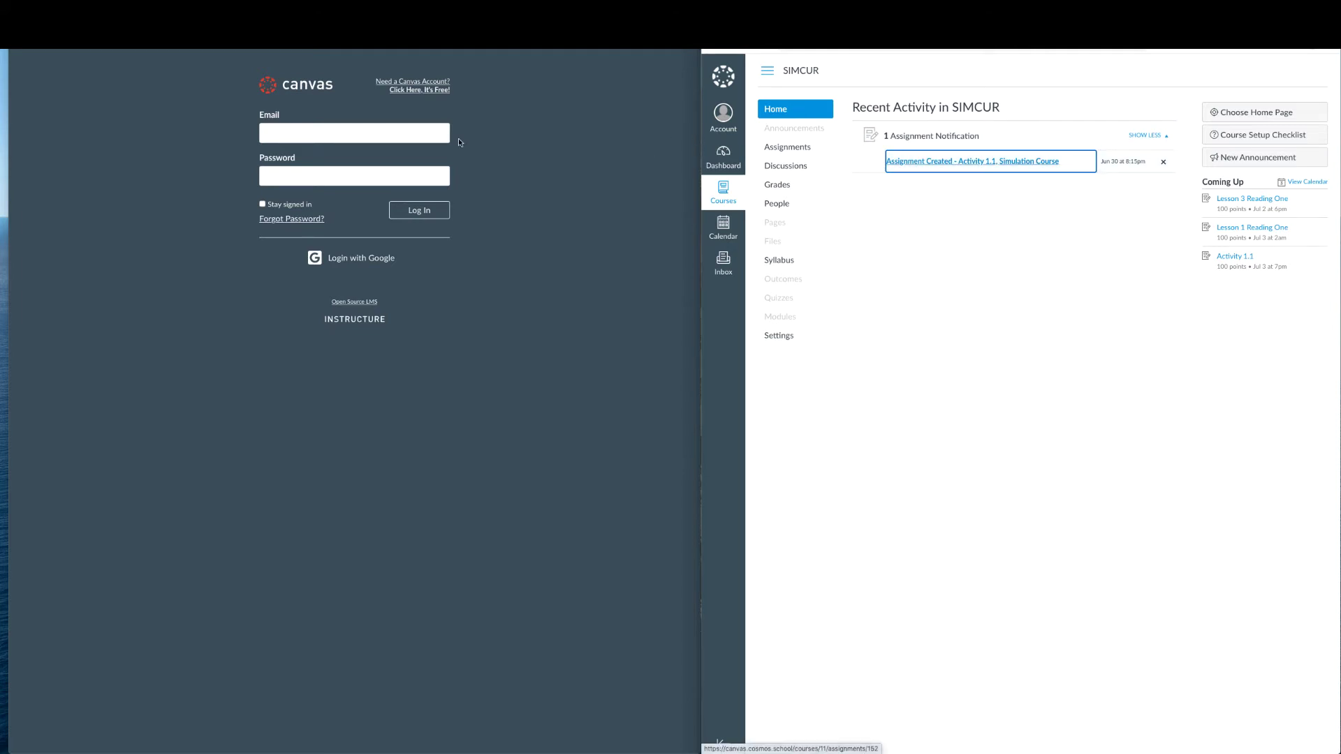
{"action": "left_click", "coordinate": [361, 134]}
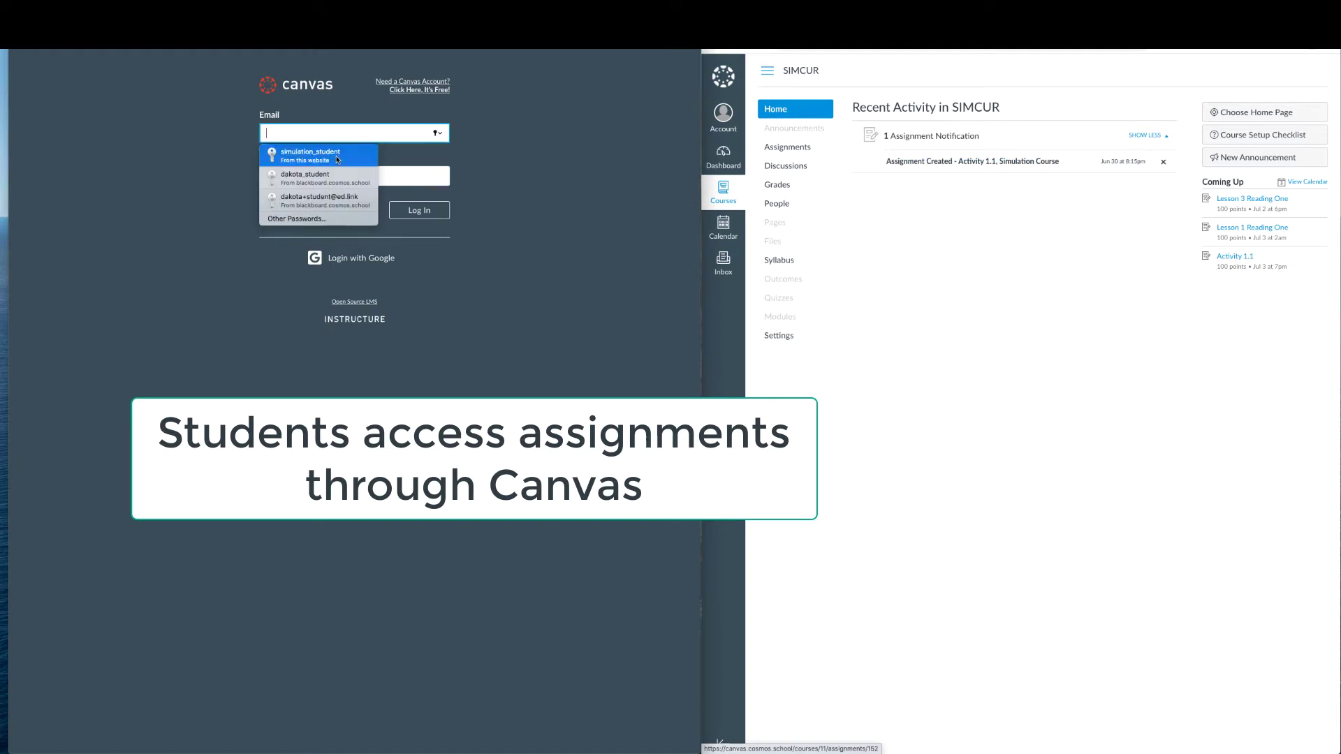
- Log in as the student with saved credentials and open the Complete Activity 1.1 to-do
{"action": "left_click", "coordinate": [337, 159]}
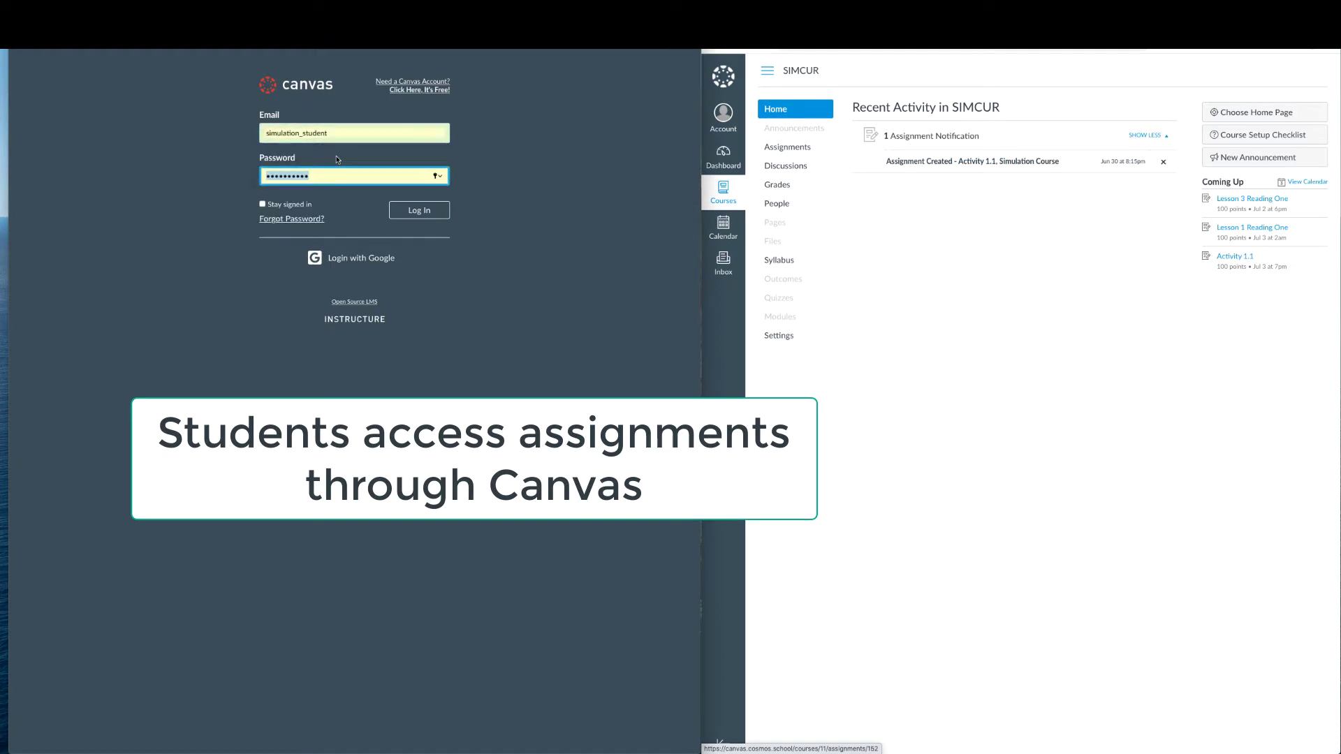
{"action": "left_click", "coordinate": [419, 211]}
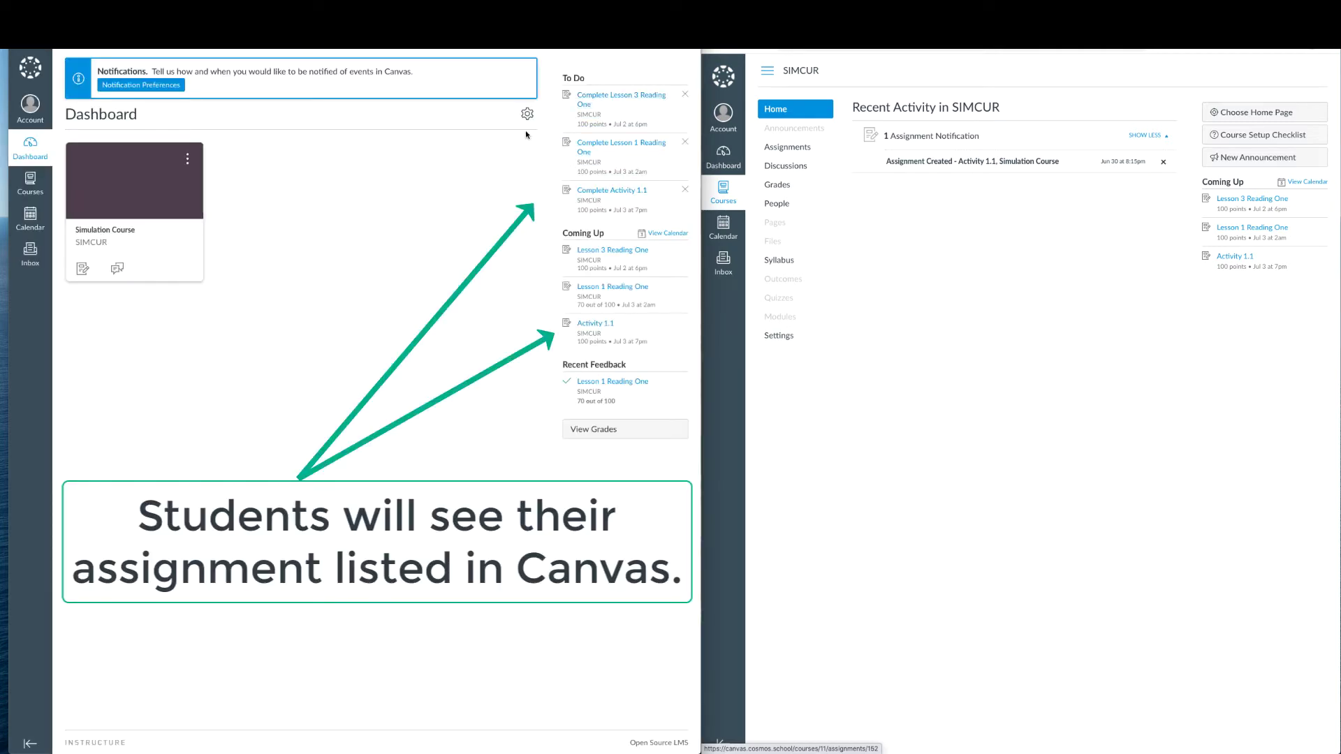
{"action": "left_click", "coordinate": [613, 196]}
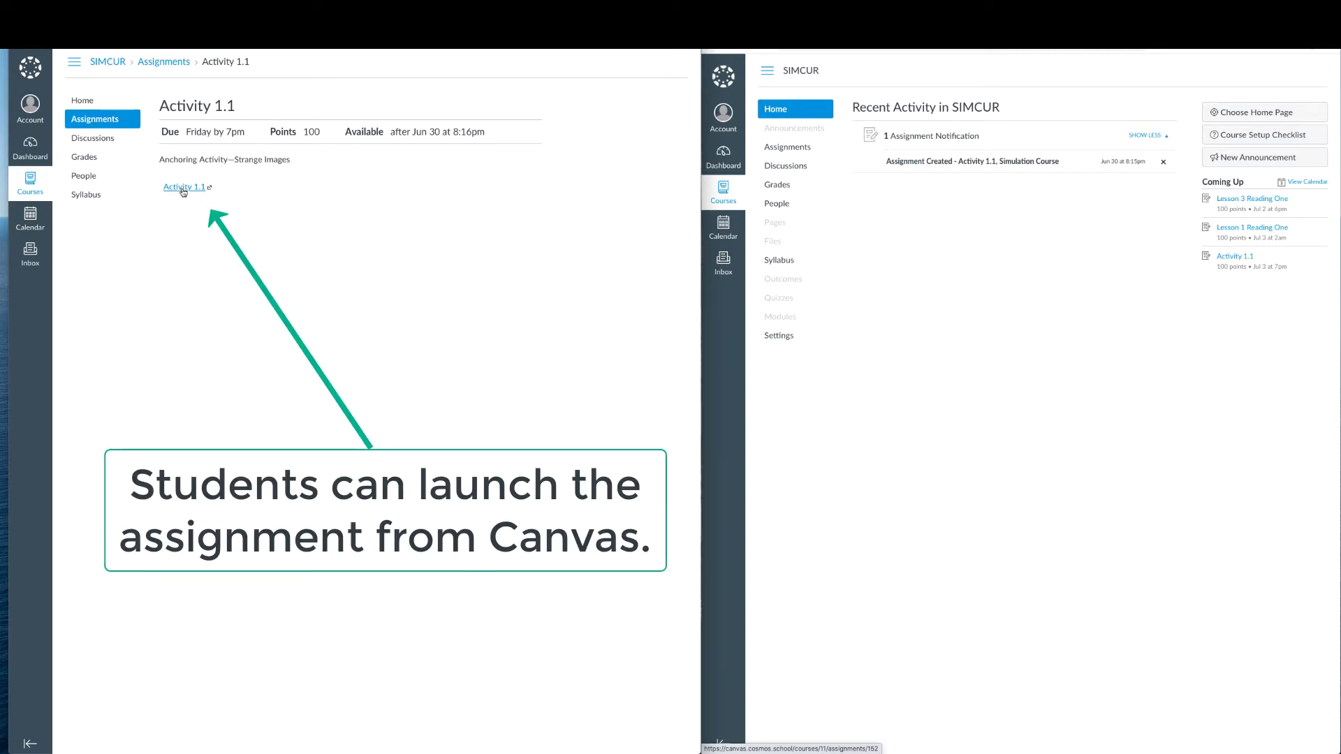
- Launch Activity 1.1 from Canvas and sign in to Activate Learning with the student's Canvas account
{"action": "left_click", "coordinate": [183, 187]}
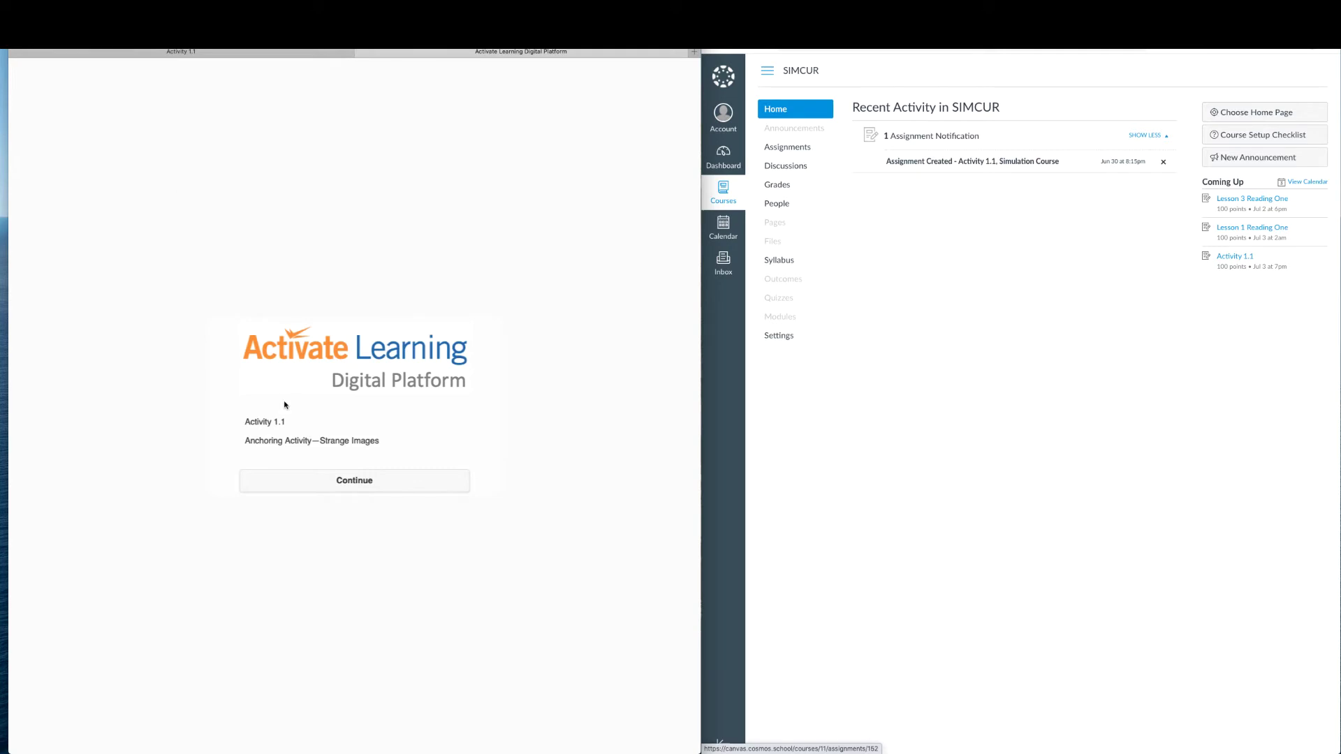
{"action": "left_click", "coordinate": [353, 481]}
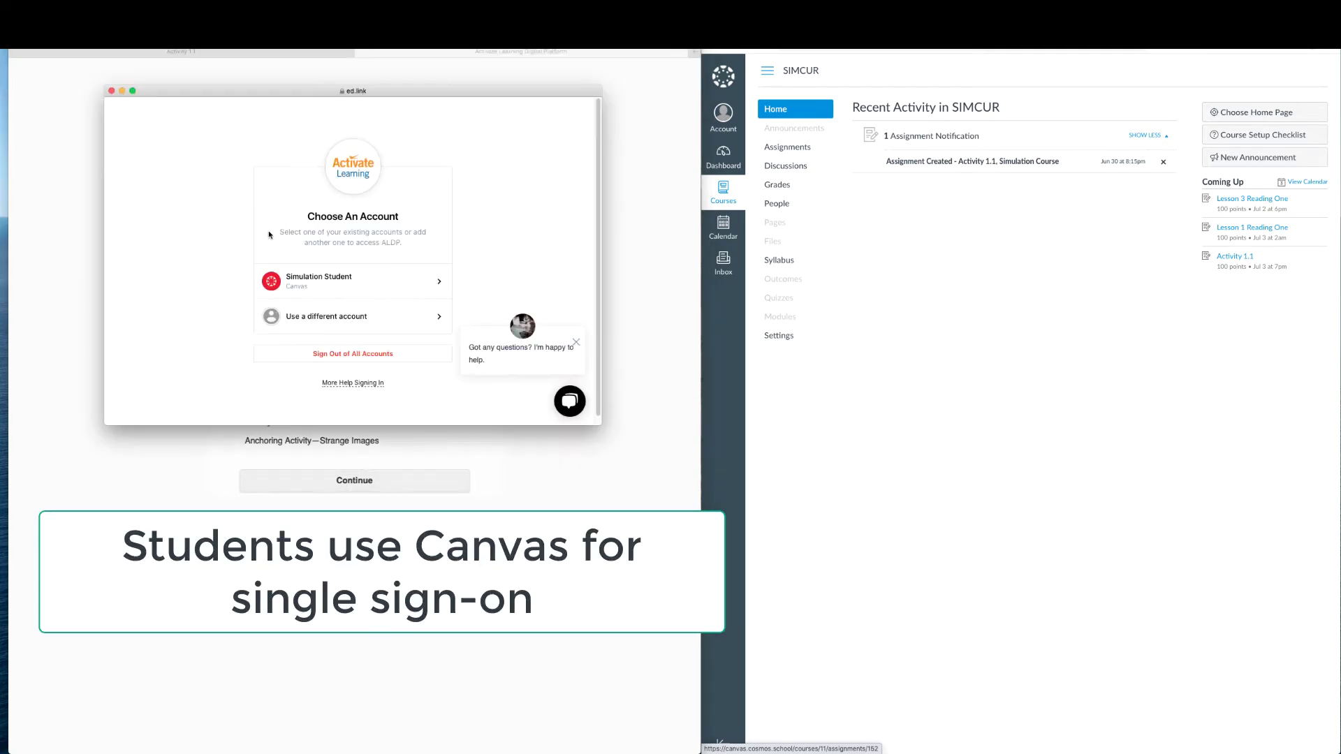
{"action": "left_click", "coordinate": [359, 289]}
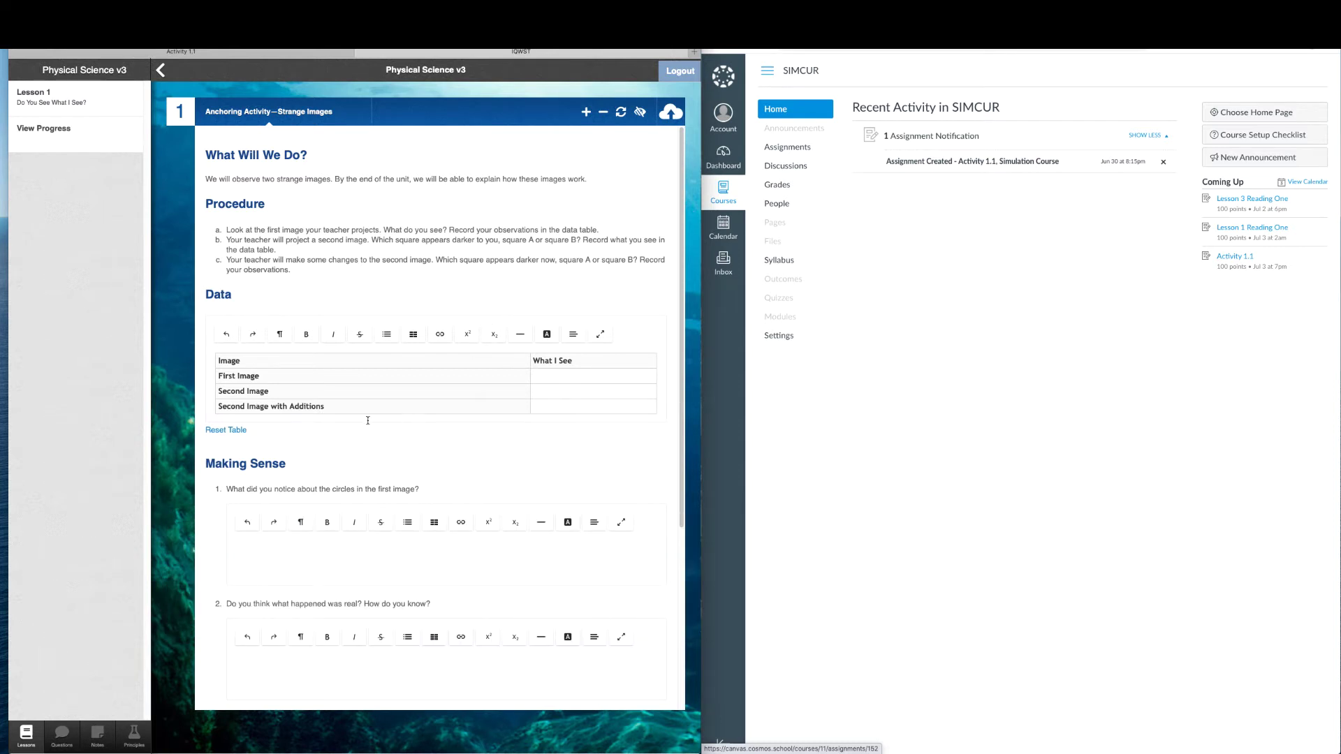
- Answer question 1 'It looked like they were moving' and question 2 'I think it was a video'
{"action": "scroll", "coordinate": [368, 420], "scroll_direction": "down", "scroll_amount": 1}
{"action": "left_click", "coordinate": [372, 519]}
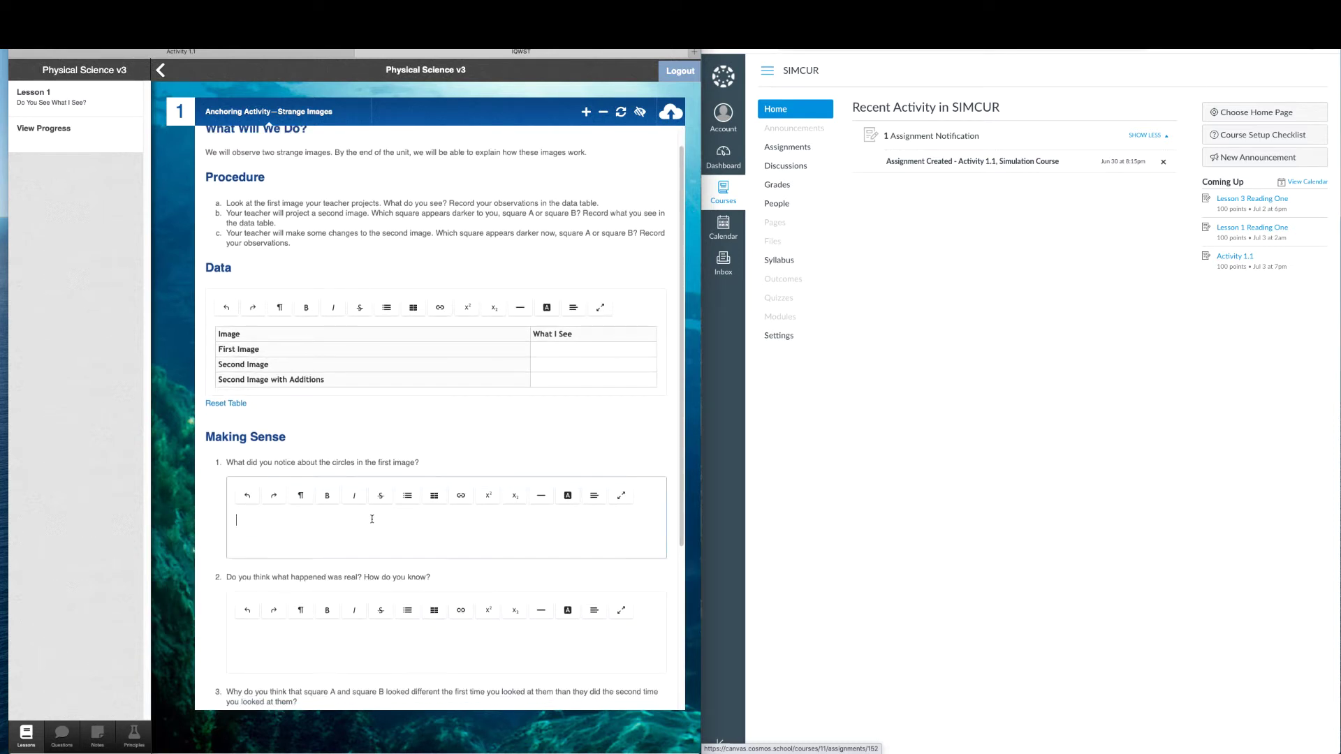
{"action": "type", "text": "It looked like they were moving"}
{"action": "left_click", "coordinate": [318, 640]}
{"action": "type", "text": "I t"}
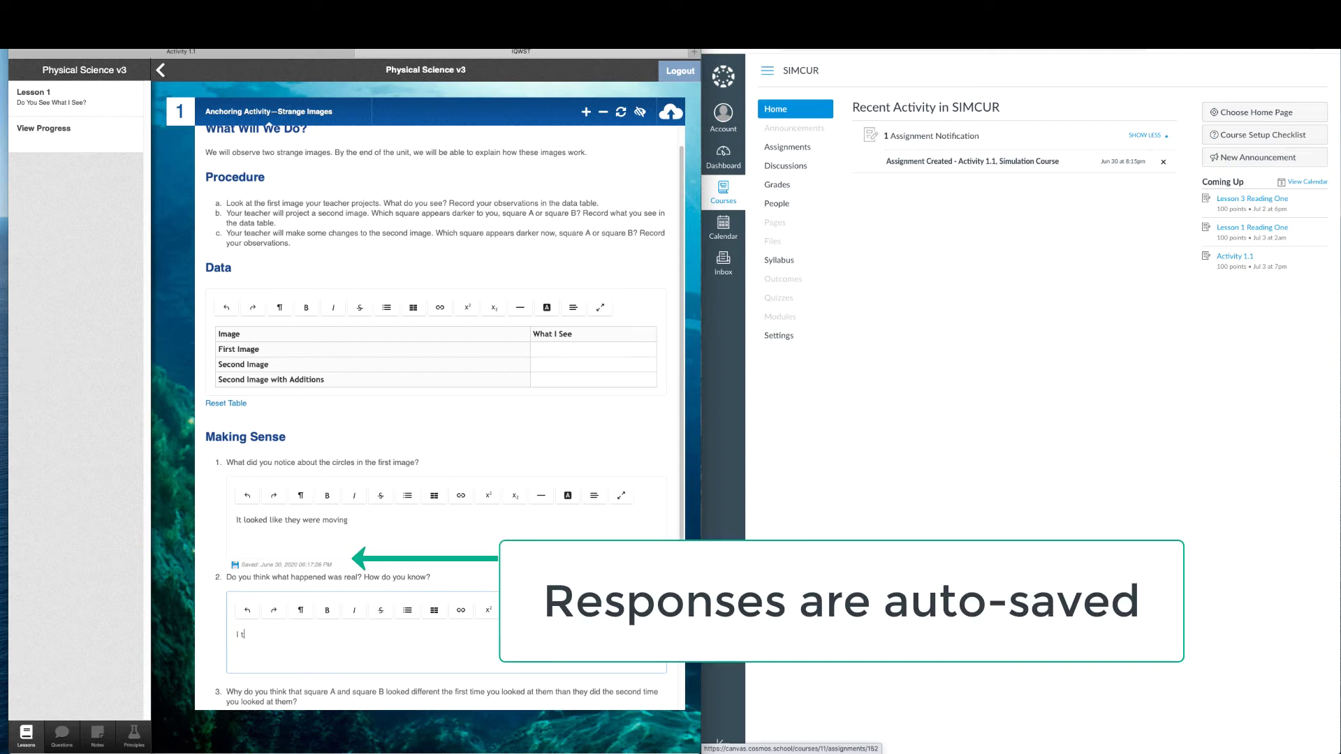
{"action": "type", "text": "hink it was a vide"}
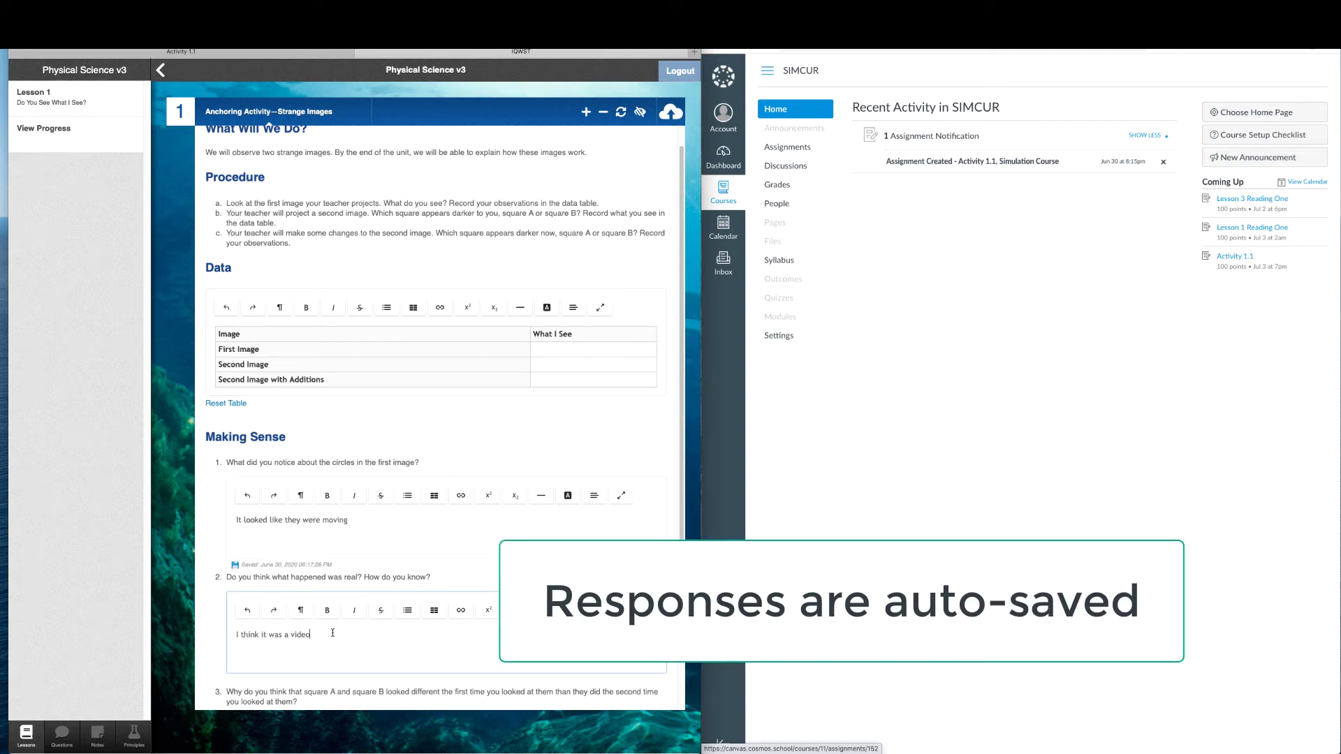
{"action": "type", "text": "o"}
{"action": "scroll", "coordinate": [345, 624], "scroll_direction": "down", "scroll_amount": 1}
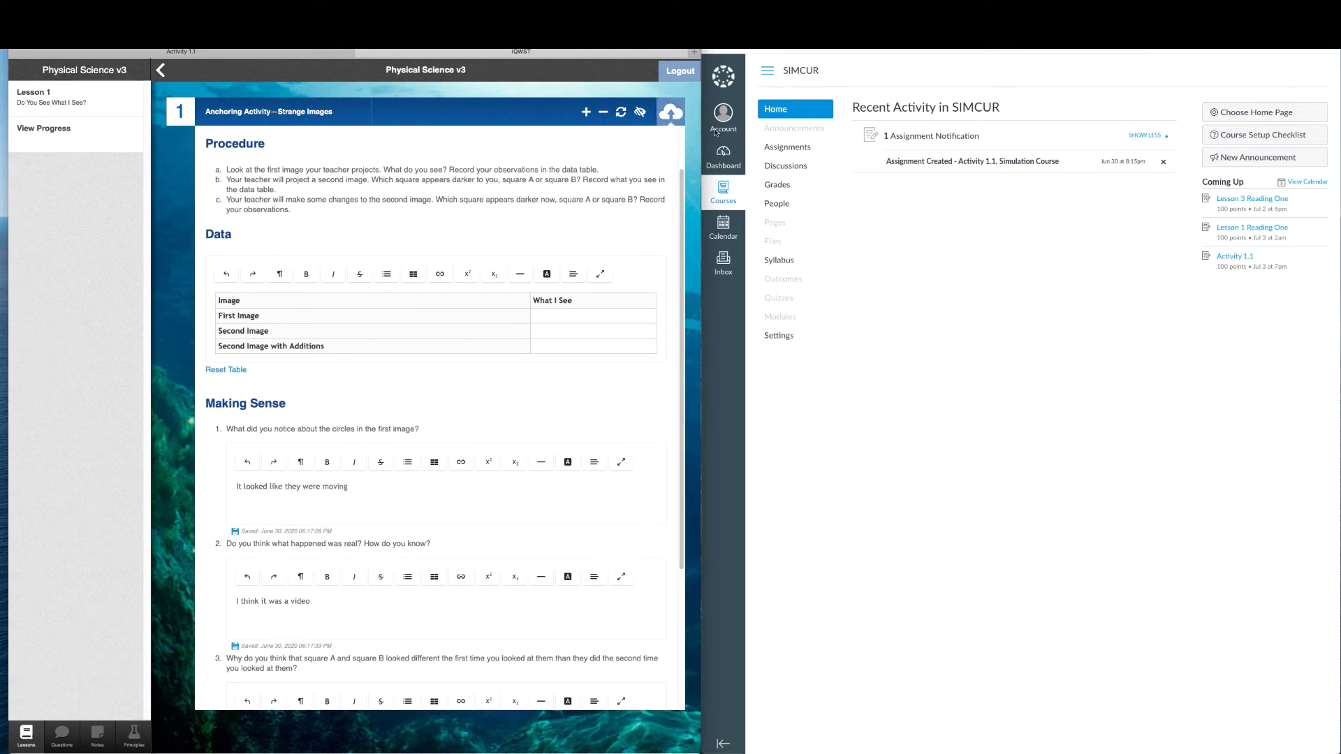
- Log the student out, then open and launch Activity 1.1 from the Canvas notification
{"action": "left_click", "coordinate": [678, 72]}
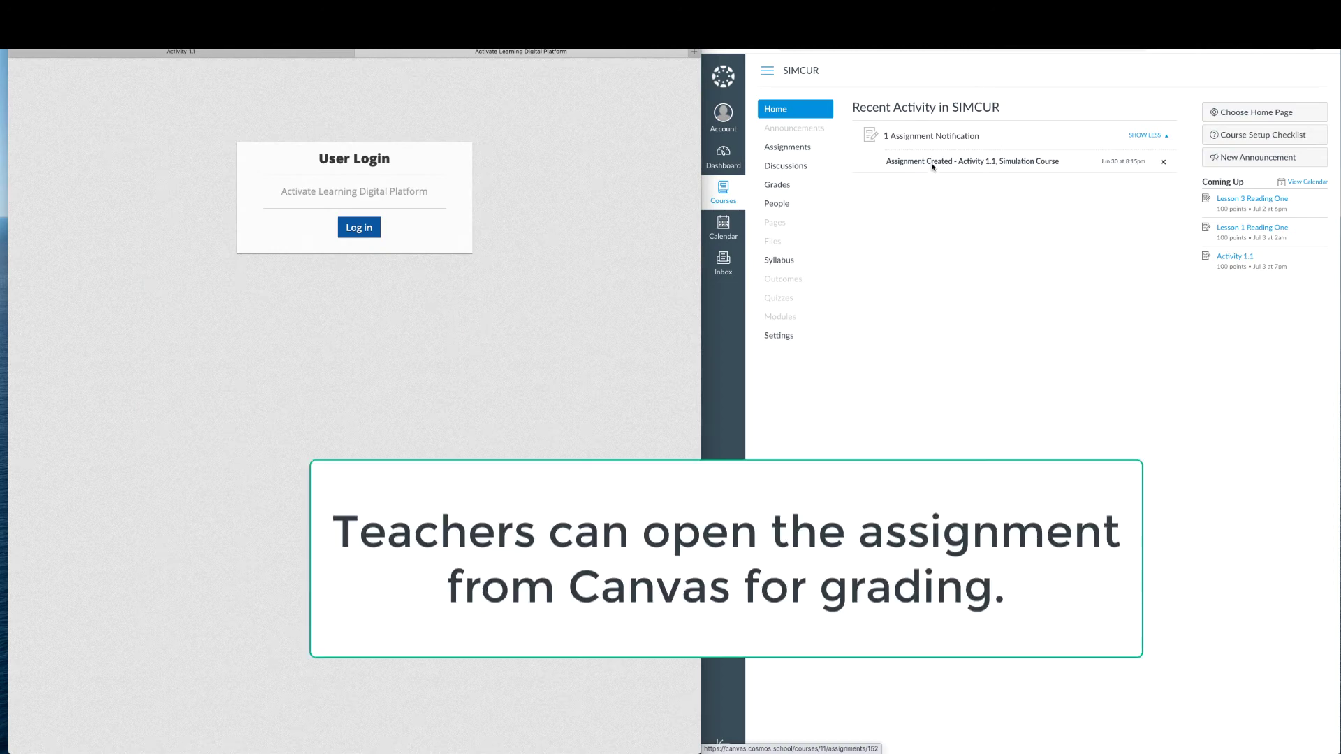
{"action": "left_click", "coordinate": [932, 163]}
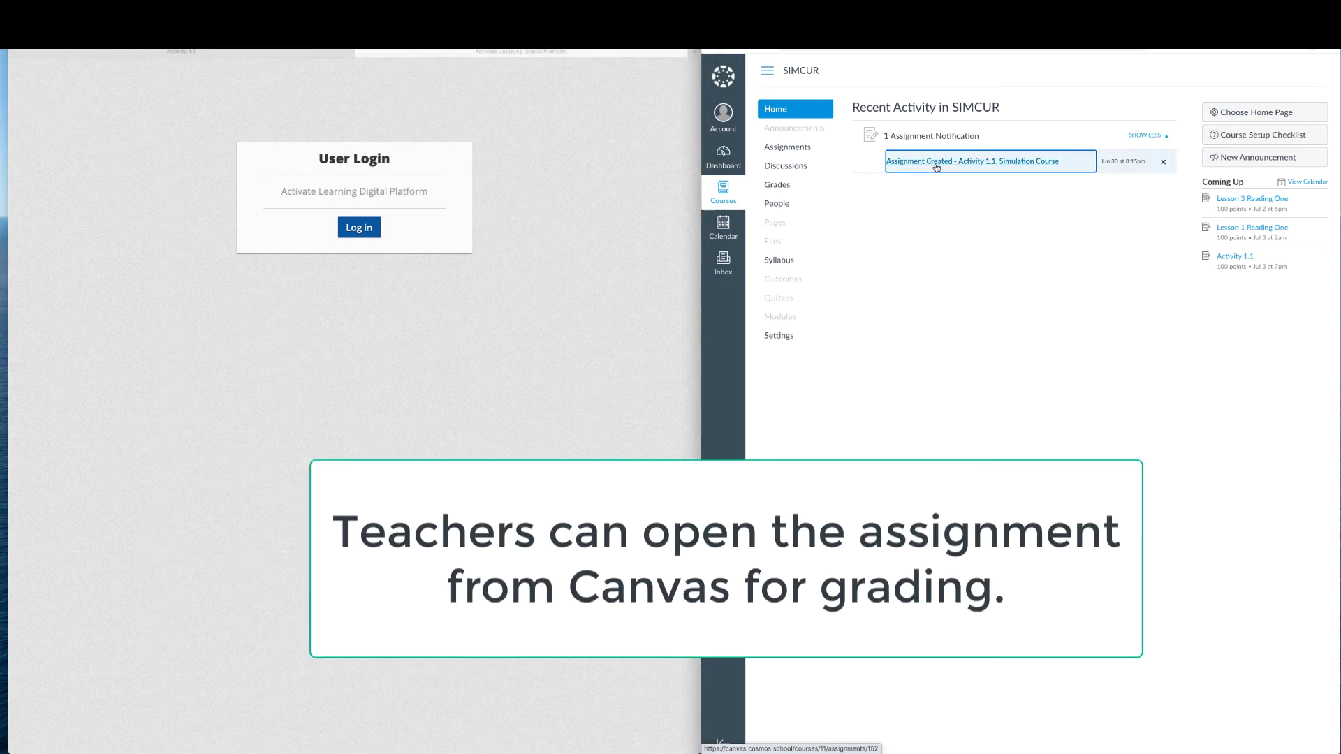
{"action": "left_click", "coordinate": [936, 165]}
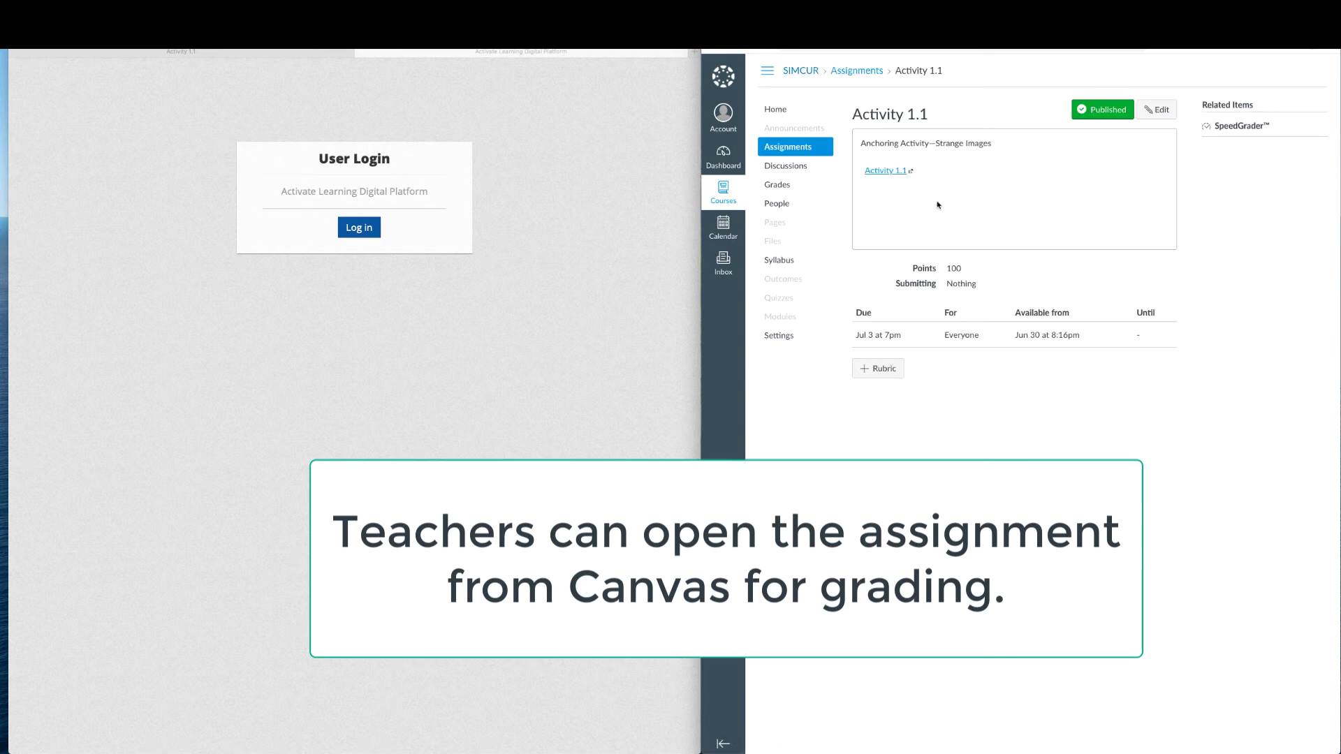
{"action": "left_click", "coordinate": [886, 172]}
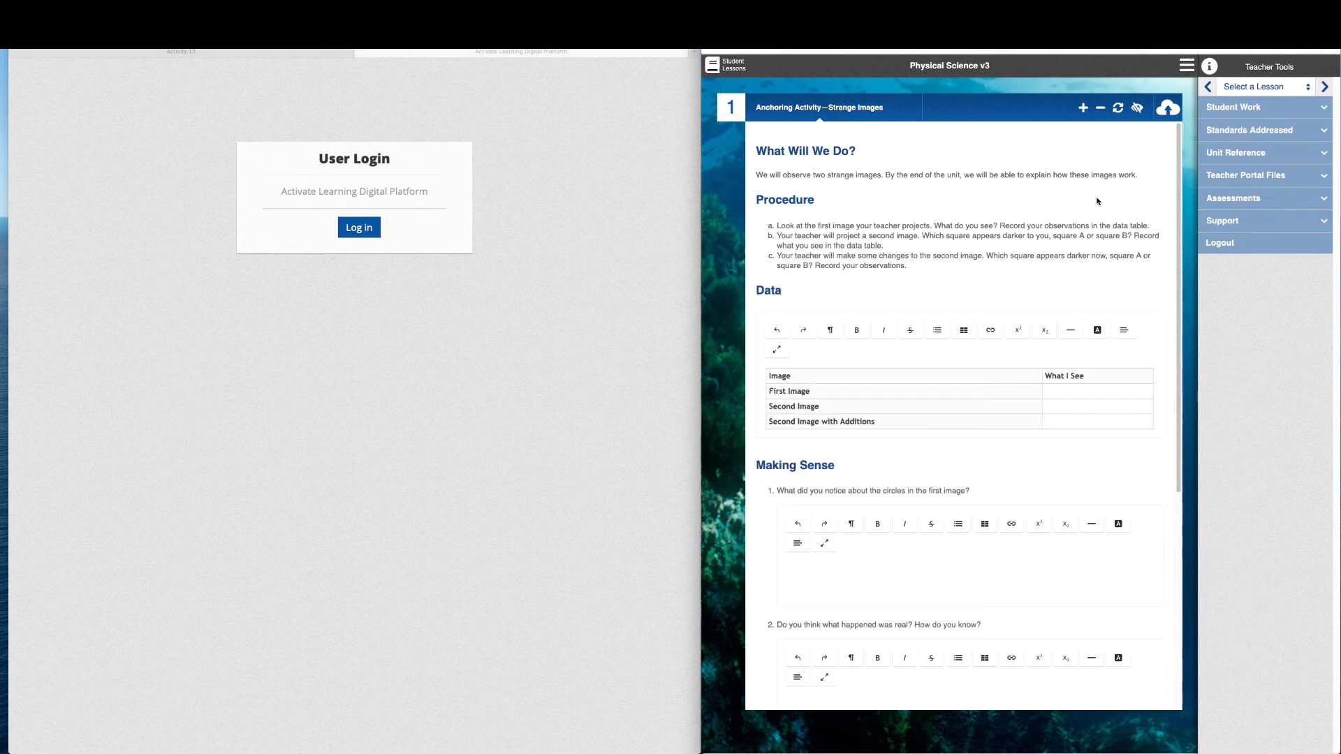
- Open Grade Activity by Student filtered to Simulation Course on the Activity 1.1 tab
{"action": "left_click", "coordinate": [1277, 109]}
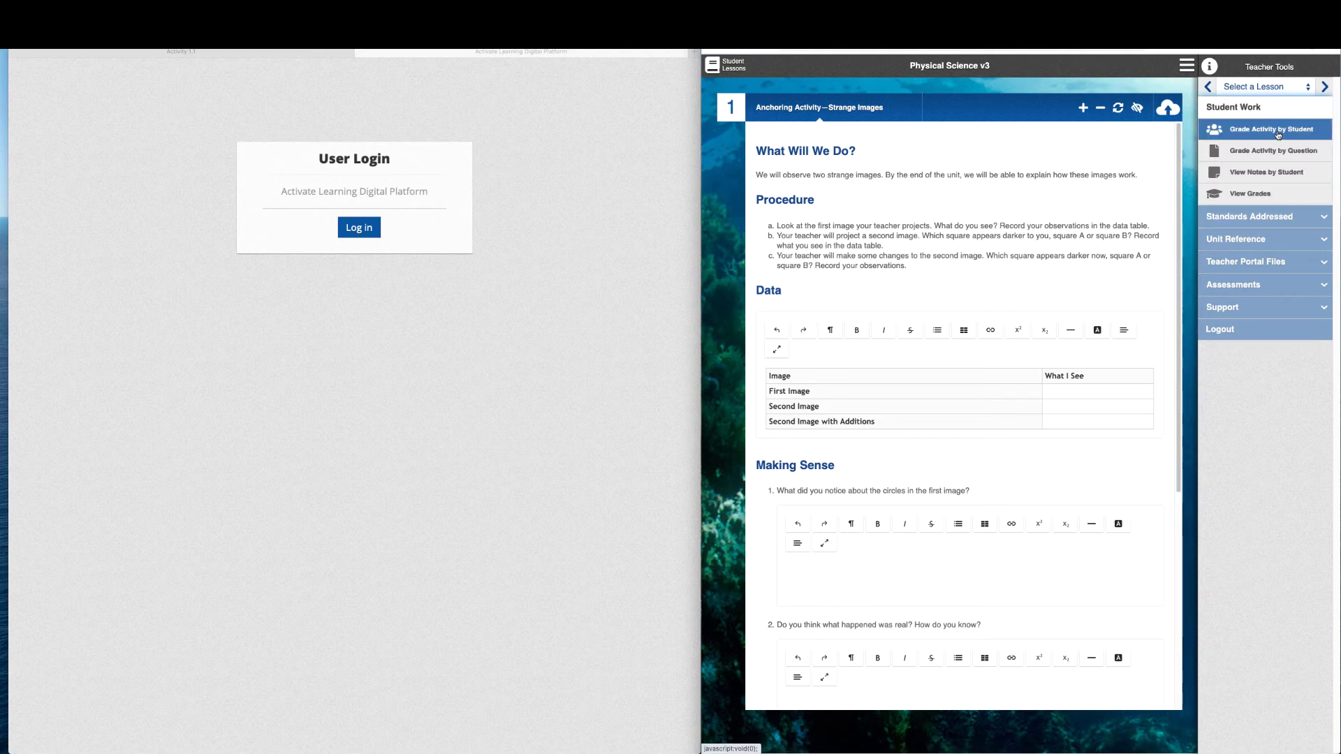
{"action": "left_click", "coordinate": [1279, 132]}
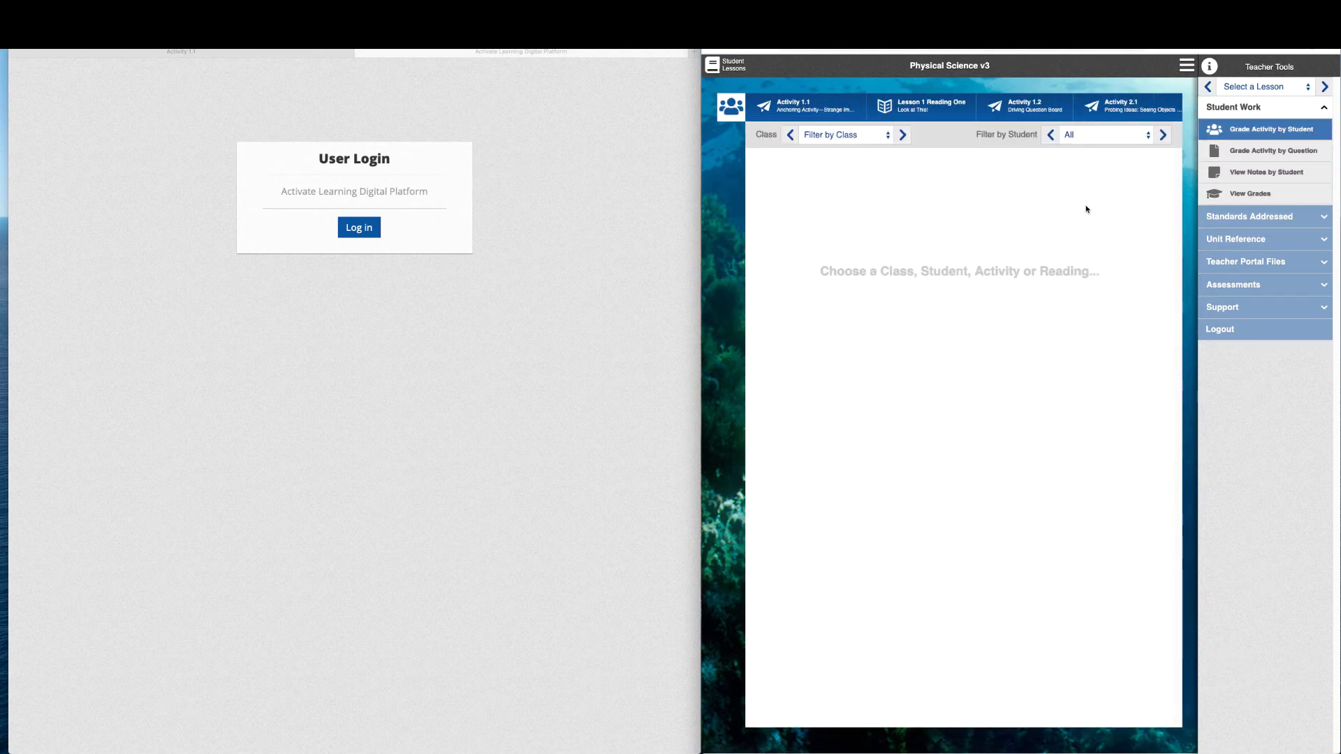
{"action": "left_click", "coordinate": [852, 135]}
{"action": "left_click", "coordinate": [860, 154]}
{"action": "left_click", "coordinate": [824, 111]}
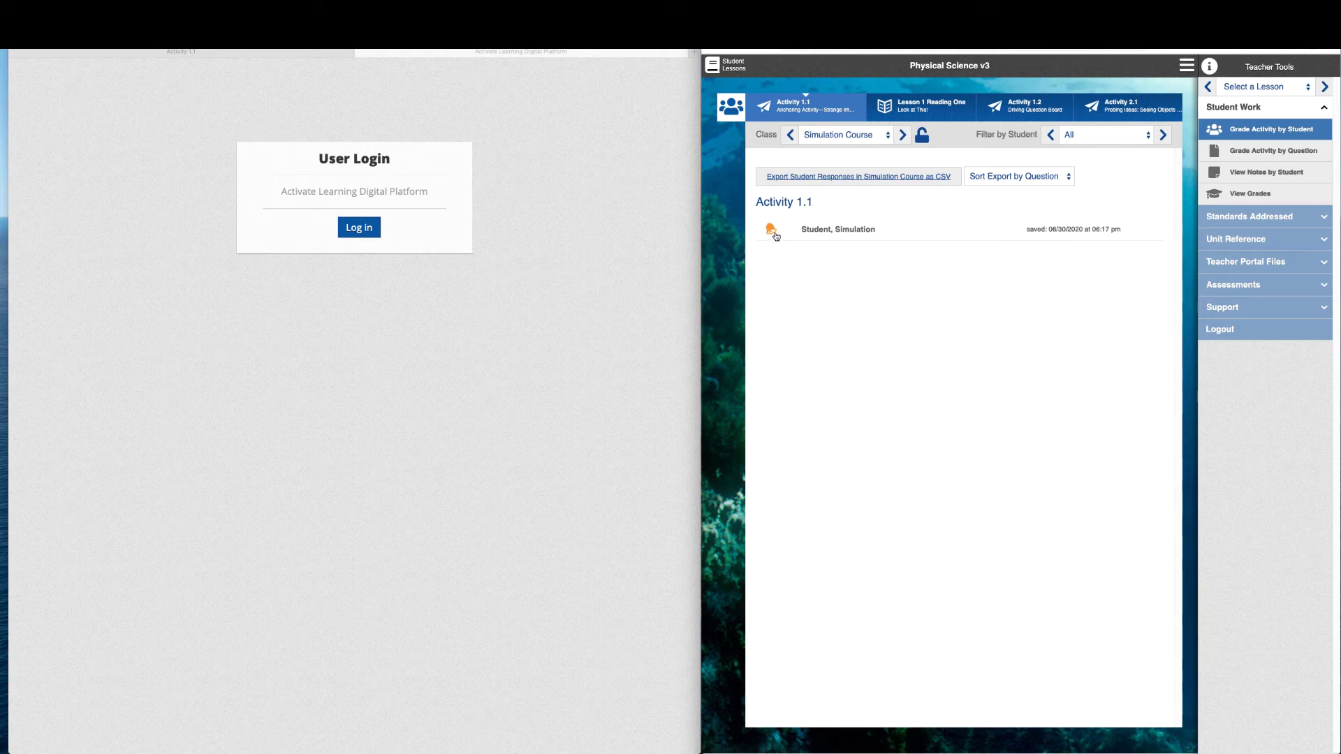
- Open the student's Activity 1.1 work and comment 'Please fill this in.' on the data table
{"action": "left_click", "coordinate": [822, 231]}
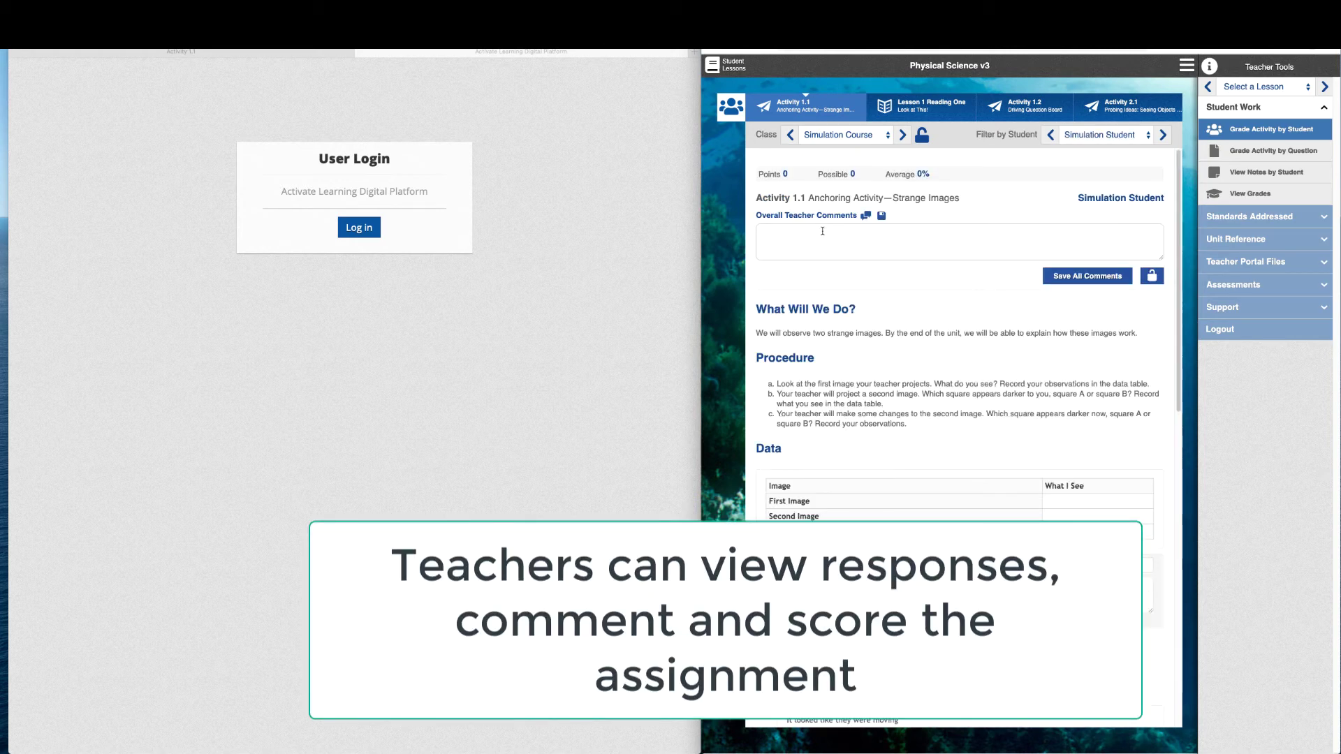
{"action": "scroll", "coordinate": [877, 396], "scroll_direction": "down", "scroll_amount": 2}
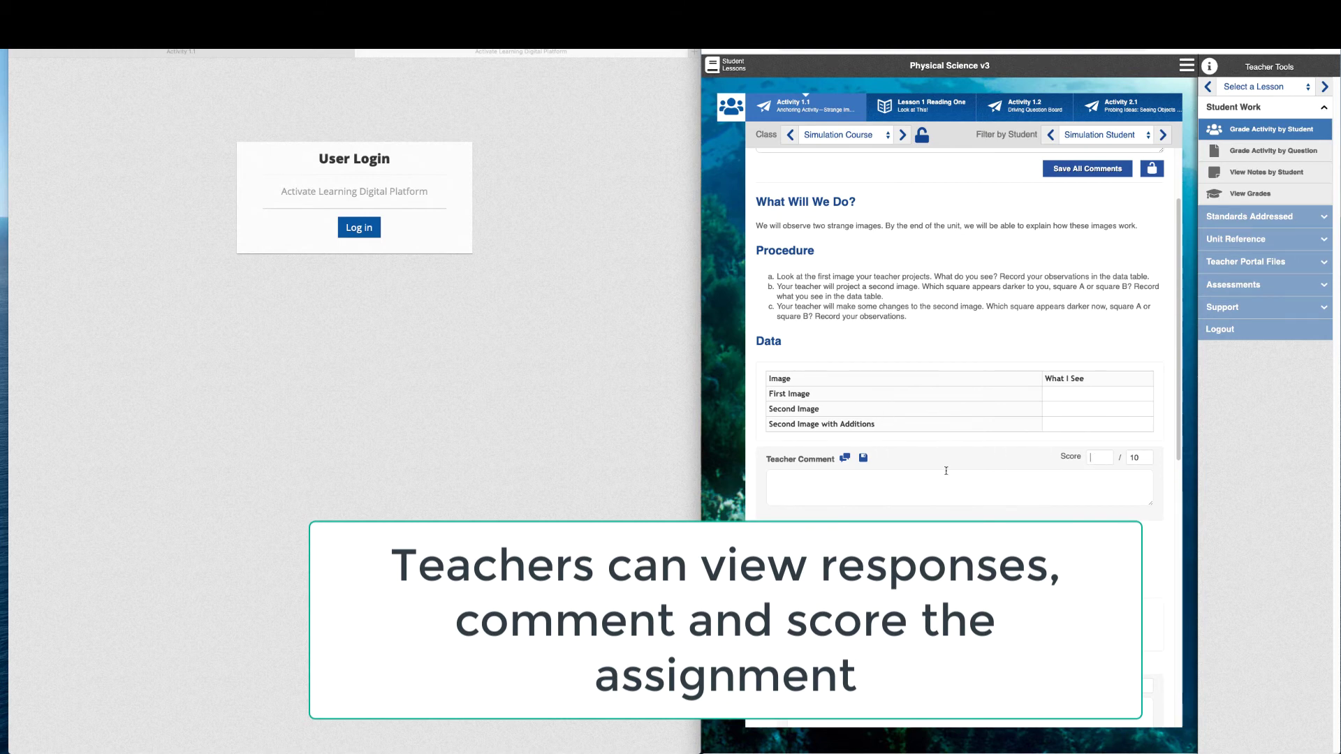
{"action": "left_click", "coordinate": [863, 484]}
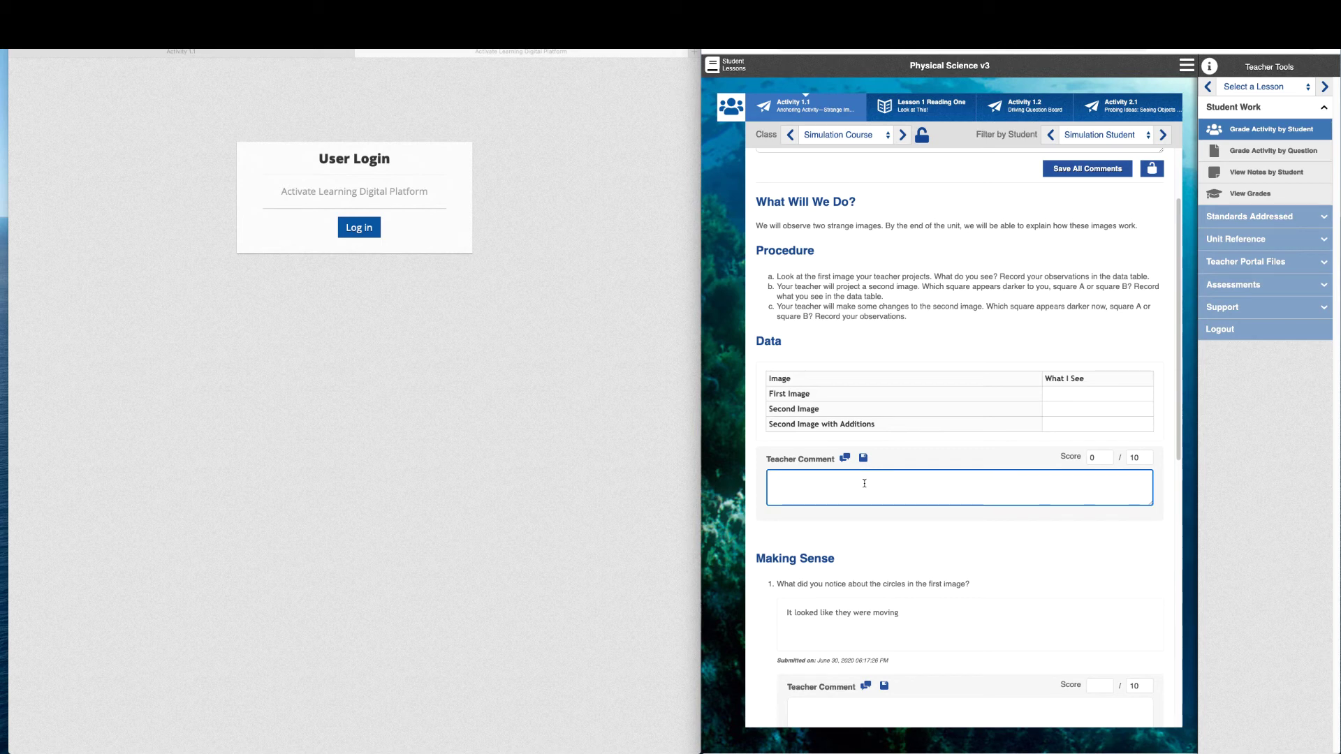
{"action": "type", "text": "Please fill this in."}
{"action": "left_click", "coordinate": [958, 548]}
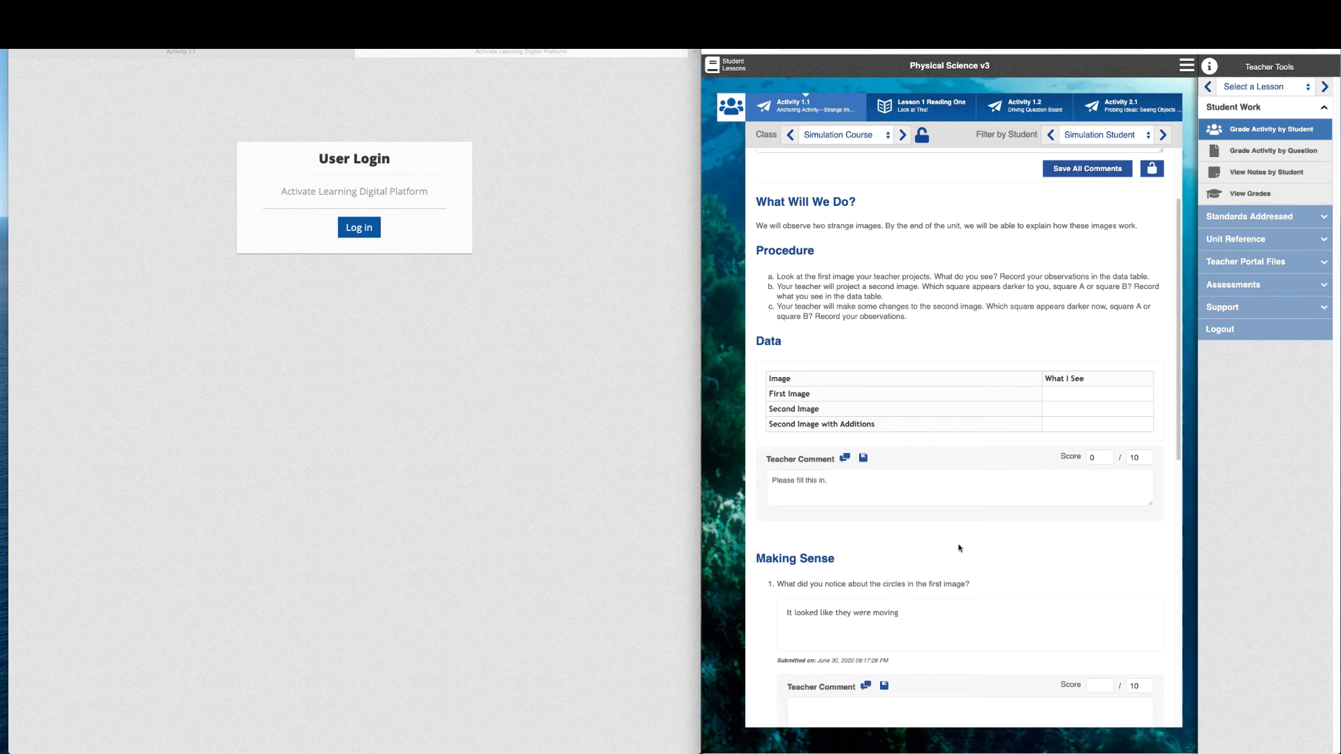
- Score question 1 at 7/10 with the 'Good work—good thinking!' stock comment
{"action": "scroll", "coordinate": [959, 548], "scroll_direction": "down", "scroll_amount": 5}
{"action": "left_click", "coordinate": [1100, 335]}
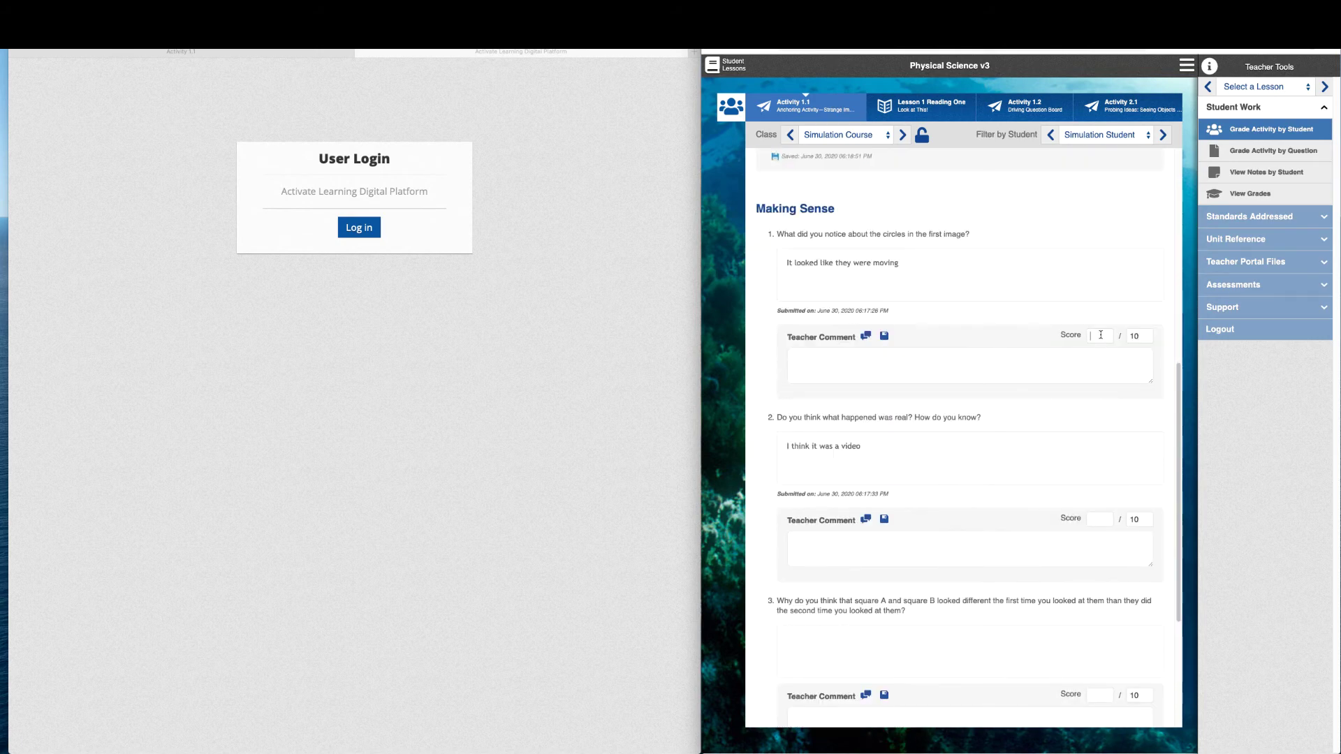
{"action": "type", "text": "7"}
{"action": "left_click", "coordinate": [865, 336]}
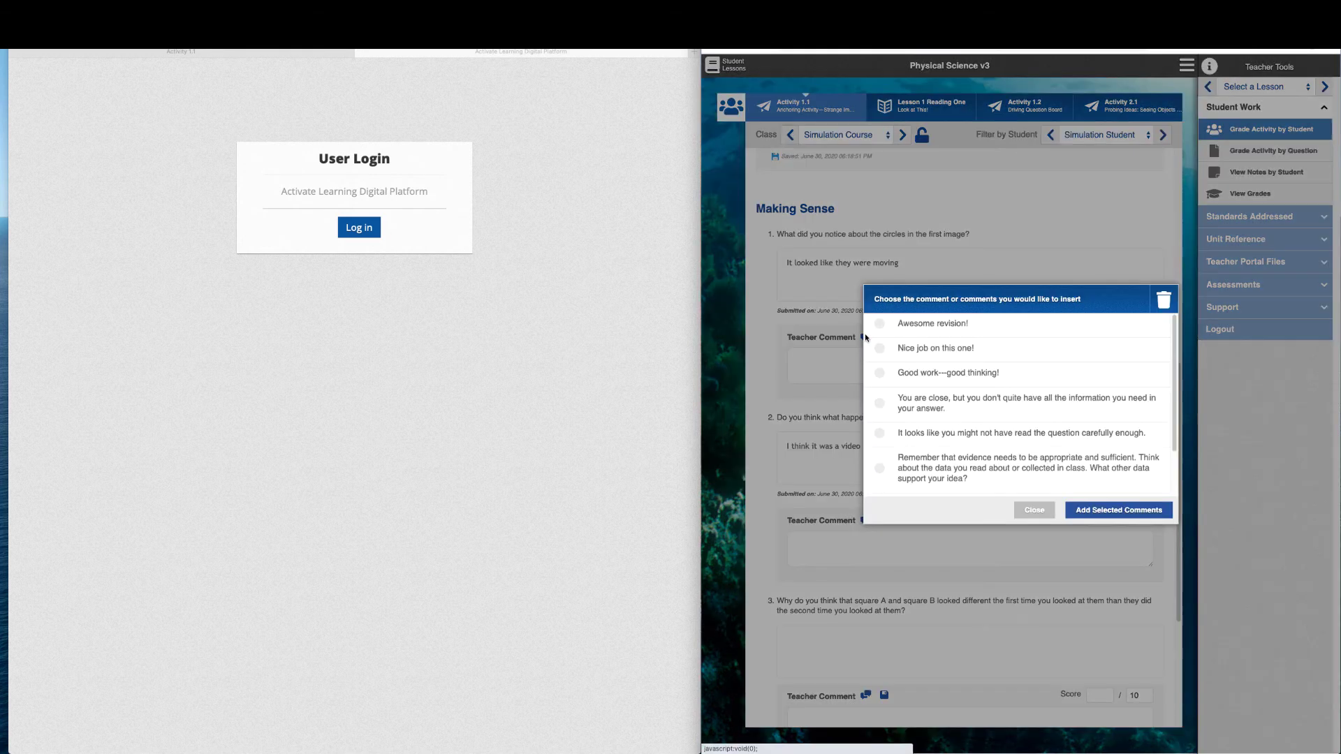
{"action": "left_click", "coordinate": [877, 373]}
{"action": "left_click", "coordinate": [1106, 516]}
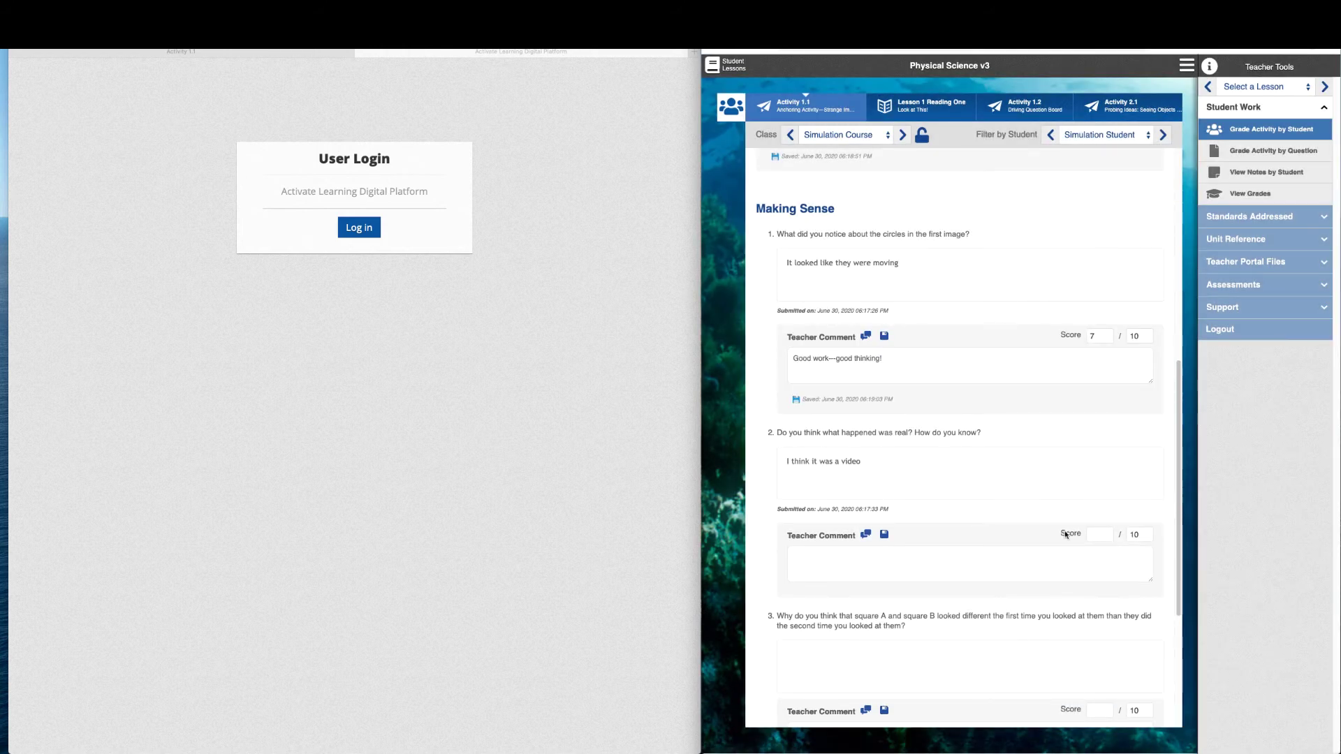
- Score question 2 at 5/10 with the 'you are close' stock comment
{"action": "left_click", "coordinate": [1097, 534]}
{"action": "type", "text": "5"}
{"action": "left_click", "coordinate": [865, 534]}
{"action": "left_click", "coordinate": [877, 398]}
{"action": "left_click", "coordinate": [1101, 513]}
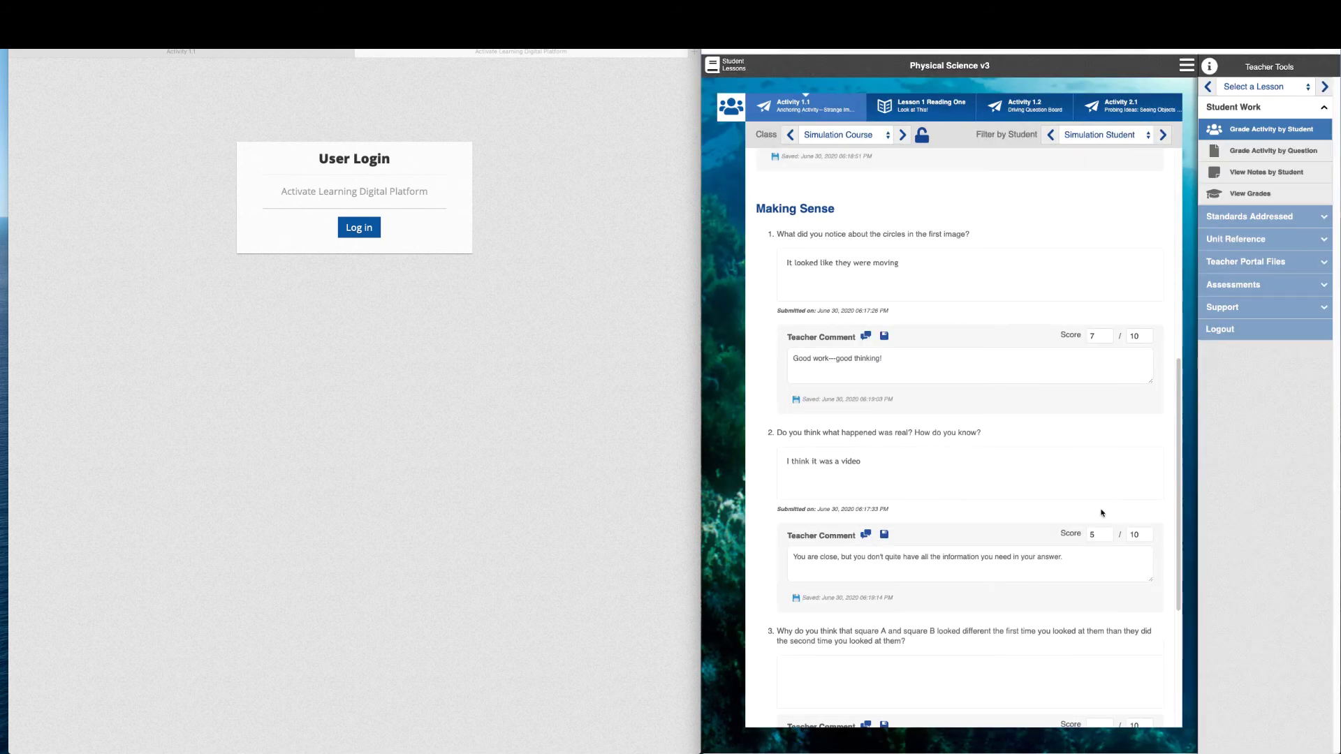
{"action": "scroll", "coordinate": [1043, 261], "scroll_direction": "up", "scroll_amount": 5}
{"action": "scroll", "coordinate": [1044, 261], "scroll_direction": "up", "scroll_amount": 2}
- Enter the overall teacher comment 'Please finish this up.' and save all comments
{"action": "left_click", "coordinate": [875, 240]}
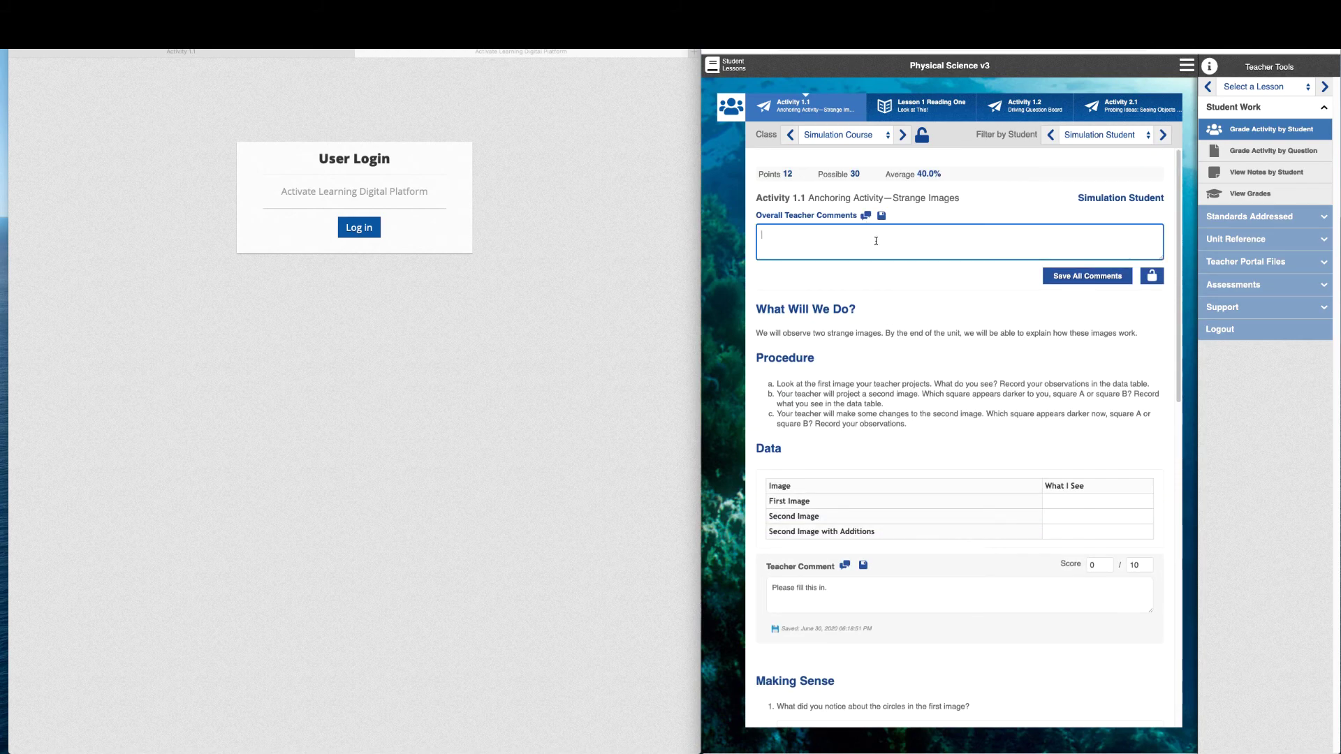
{"action": "type", "text": "Please finish this up."}
{"action": "left_click", "coordinate": [1096, 281]}
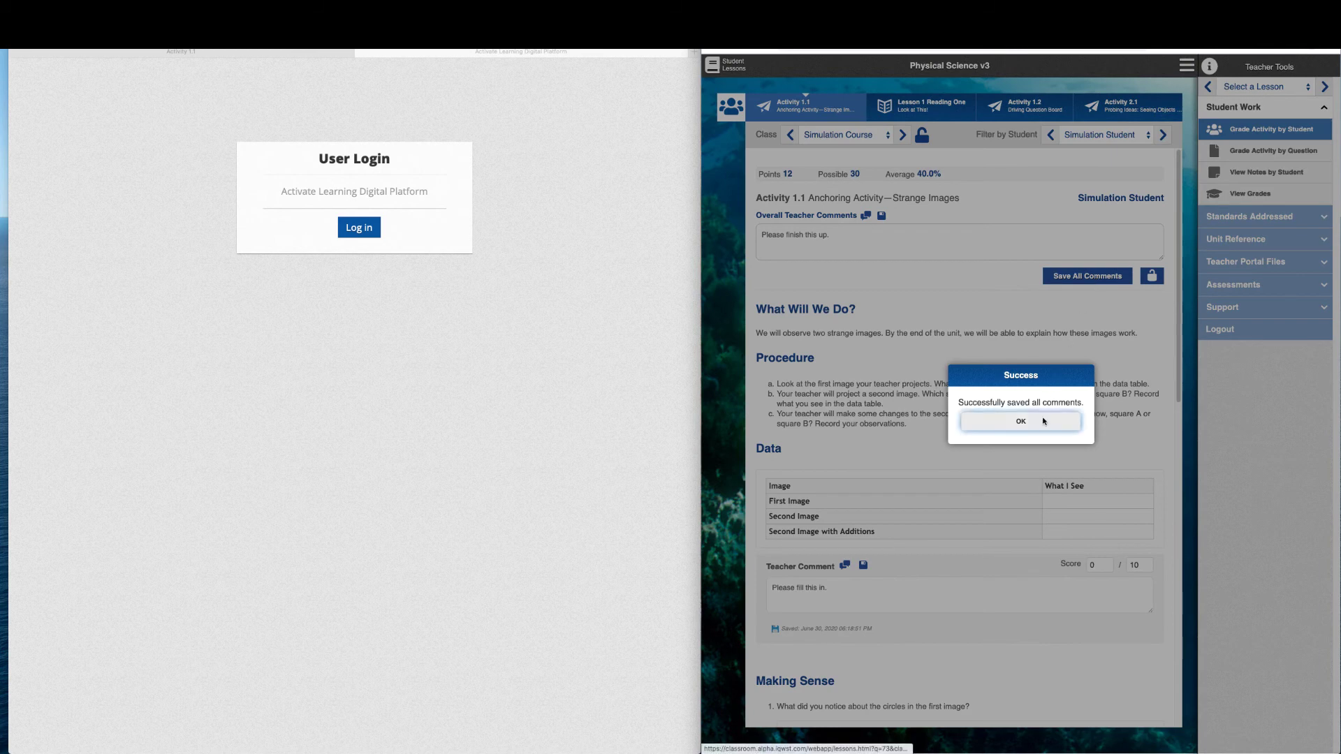
{"action": "left_click", "coordinate": [1043, 420]}
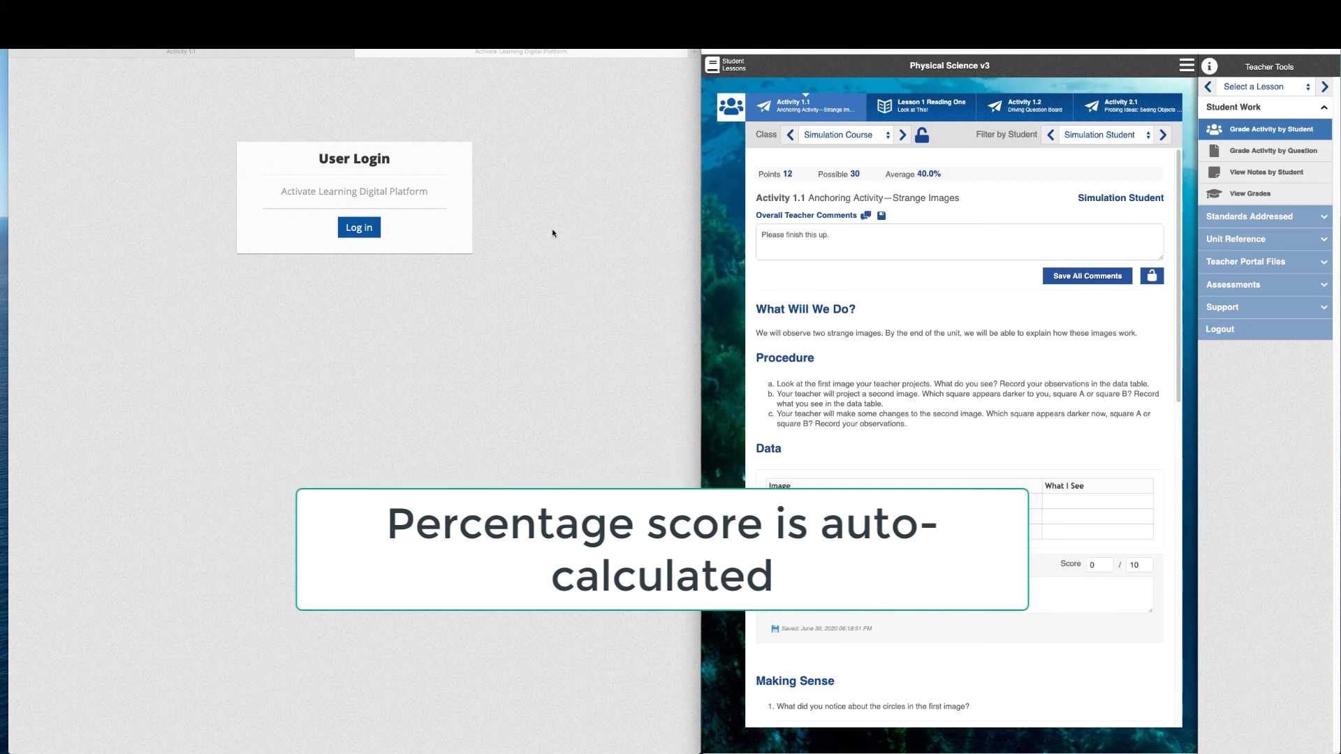
- Launch Activity 1.1 from the student's Canvas tab and sign in with the student account via ed.link
{"action": "left_click", "coordinate": [220, 52]}
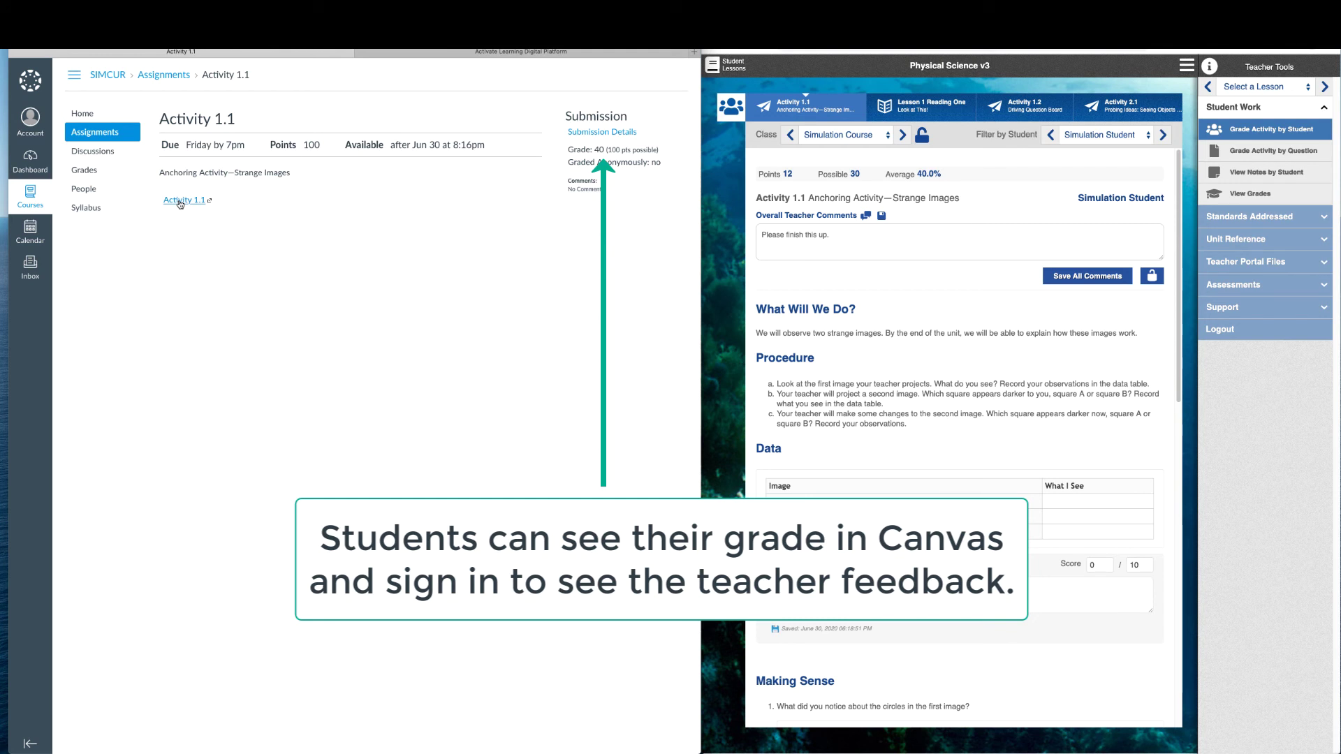
{"action": "left_click", "coordinate": [180, 201]}
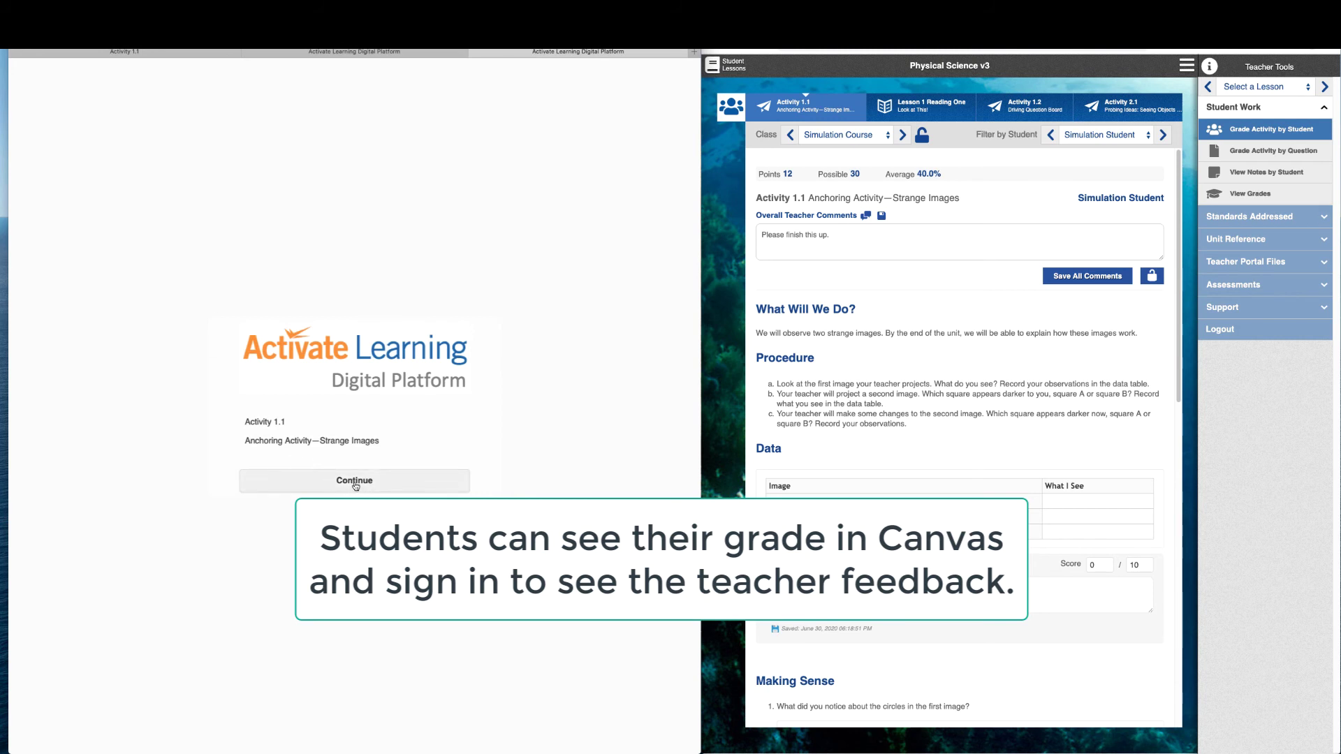
{"action": "left_click", "coordinate": [355, 481]}
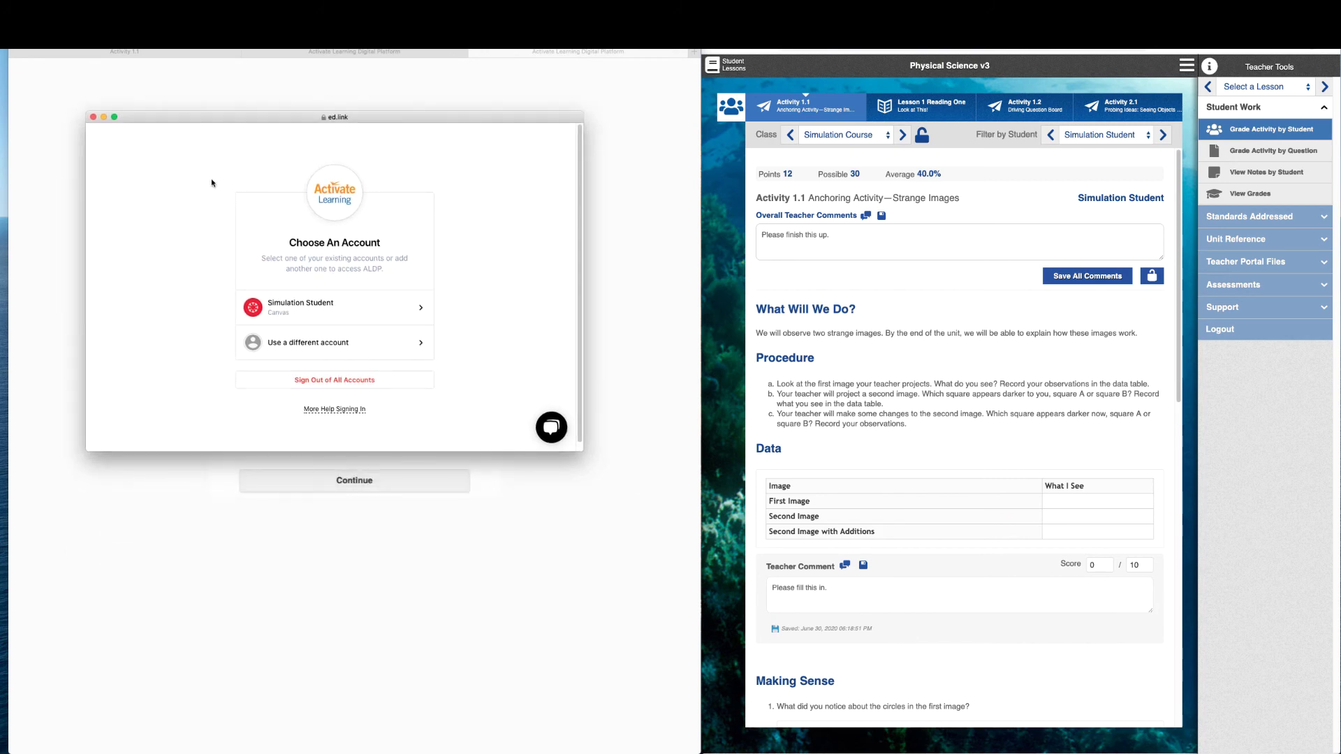
{"action": "left_click", "coordinate": [297, 312]}
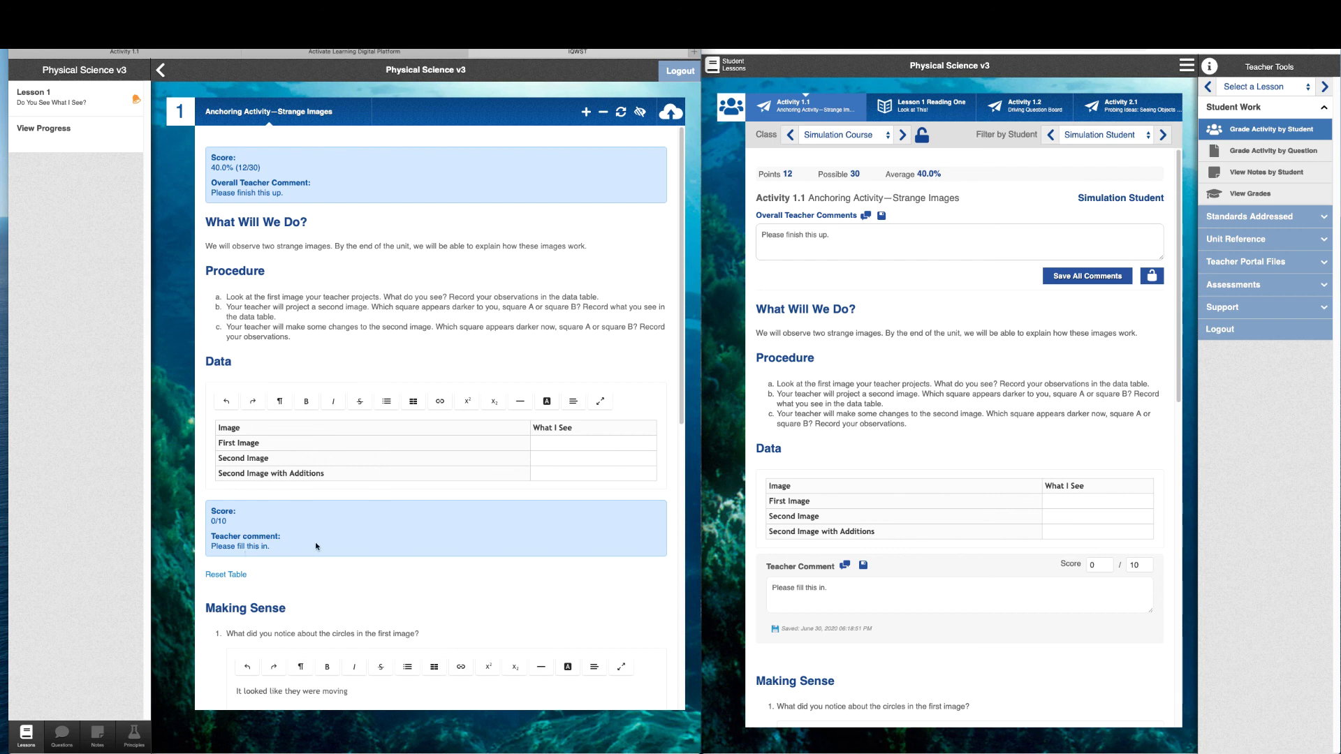
- Look over the per-question feedback in the lesson, then open the Canvas course Grades page
{"action": "scroll", "coordinate": [308, 545], "scroll_direction": "down", "scroll_amount": 3}
{"action": "scroll", "coordinate": [321, 565], "scroll_direction": "down", "scroll_amount": 1}
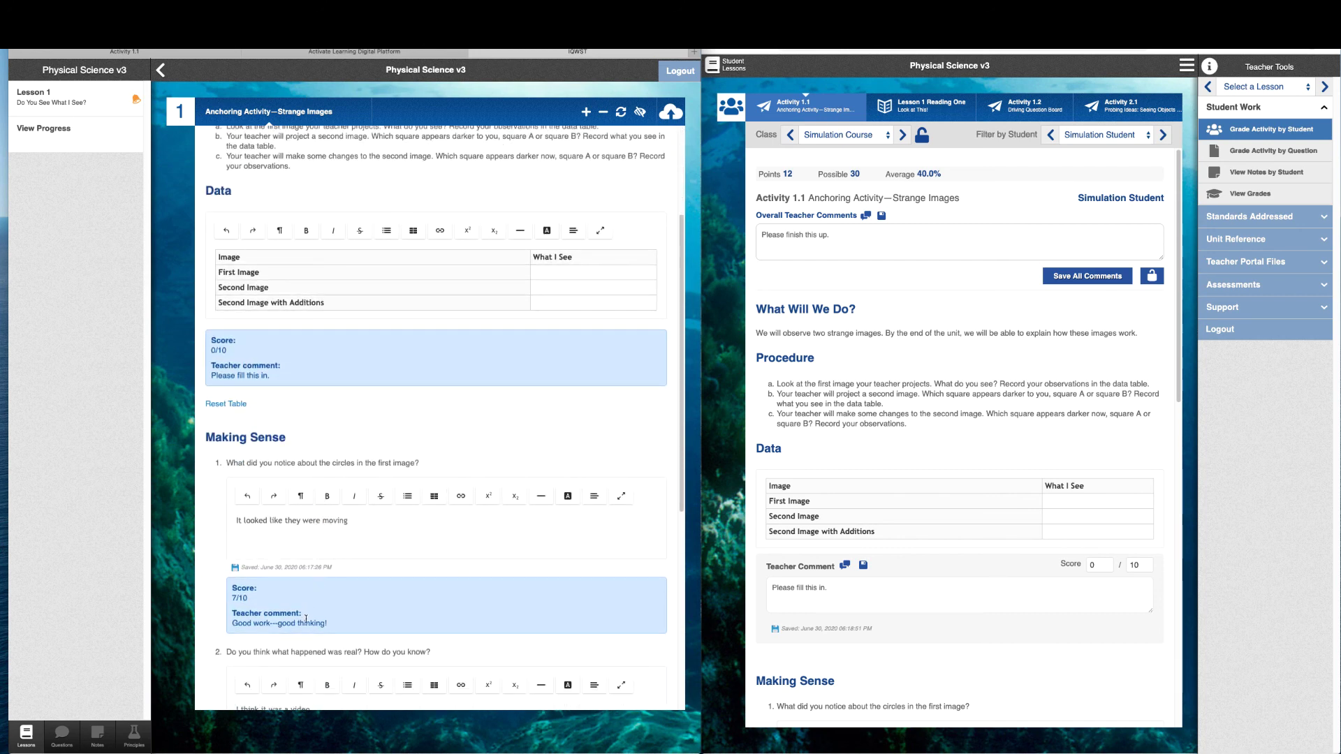
{"action": "scroll", "coordinate": [365, 529], "scroll_direction": "down", "scroll_amount": 4}
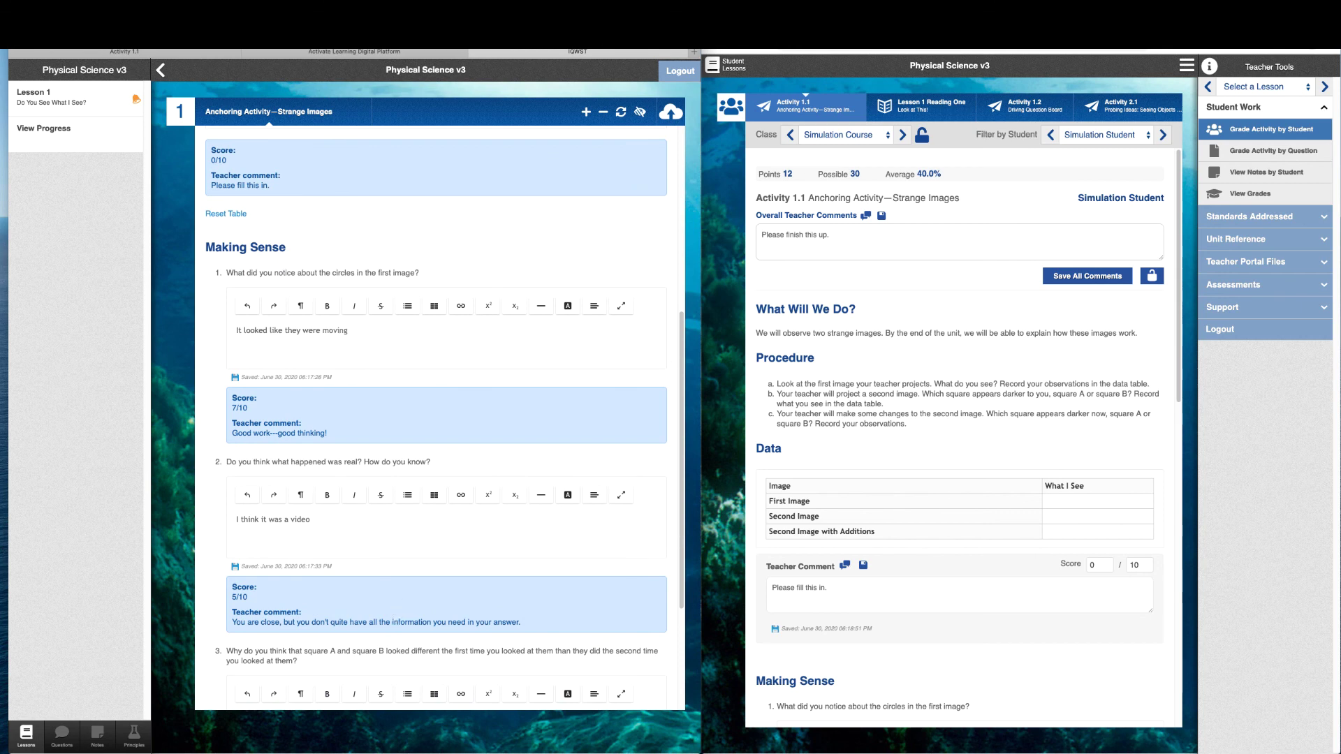
{"action": "left_click", "coordinate": [777, 186]}
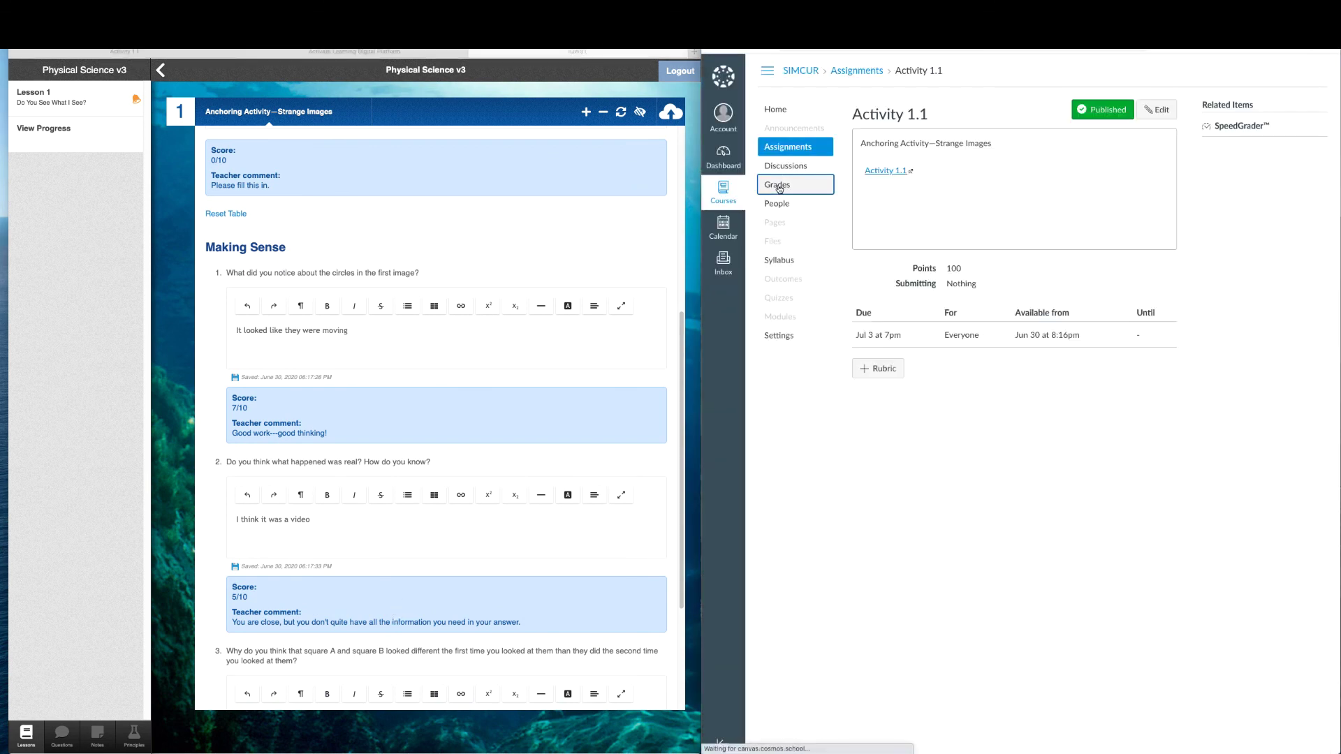